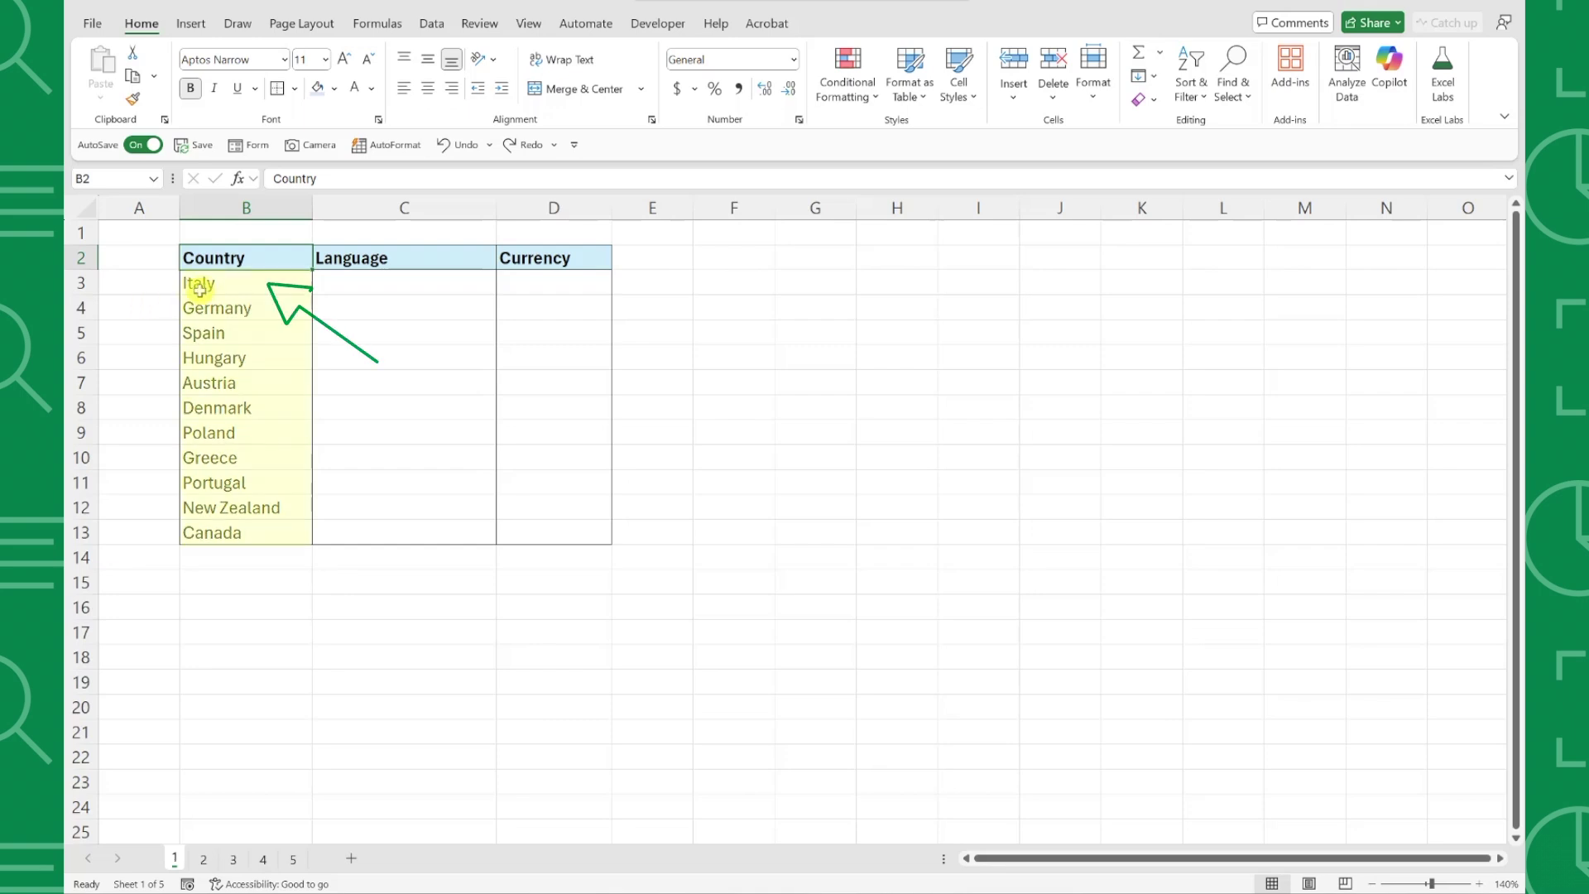
Step: Convert the eleven country names in B3:B13, Italy through Canada, to Geography data types
{"action": "left_click_drag", "start_coordinate": [237, 283], "coordinate": [252, 533]}
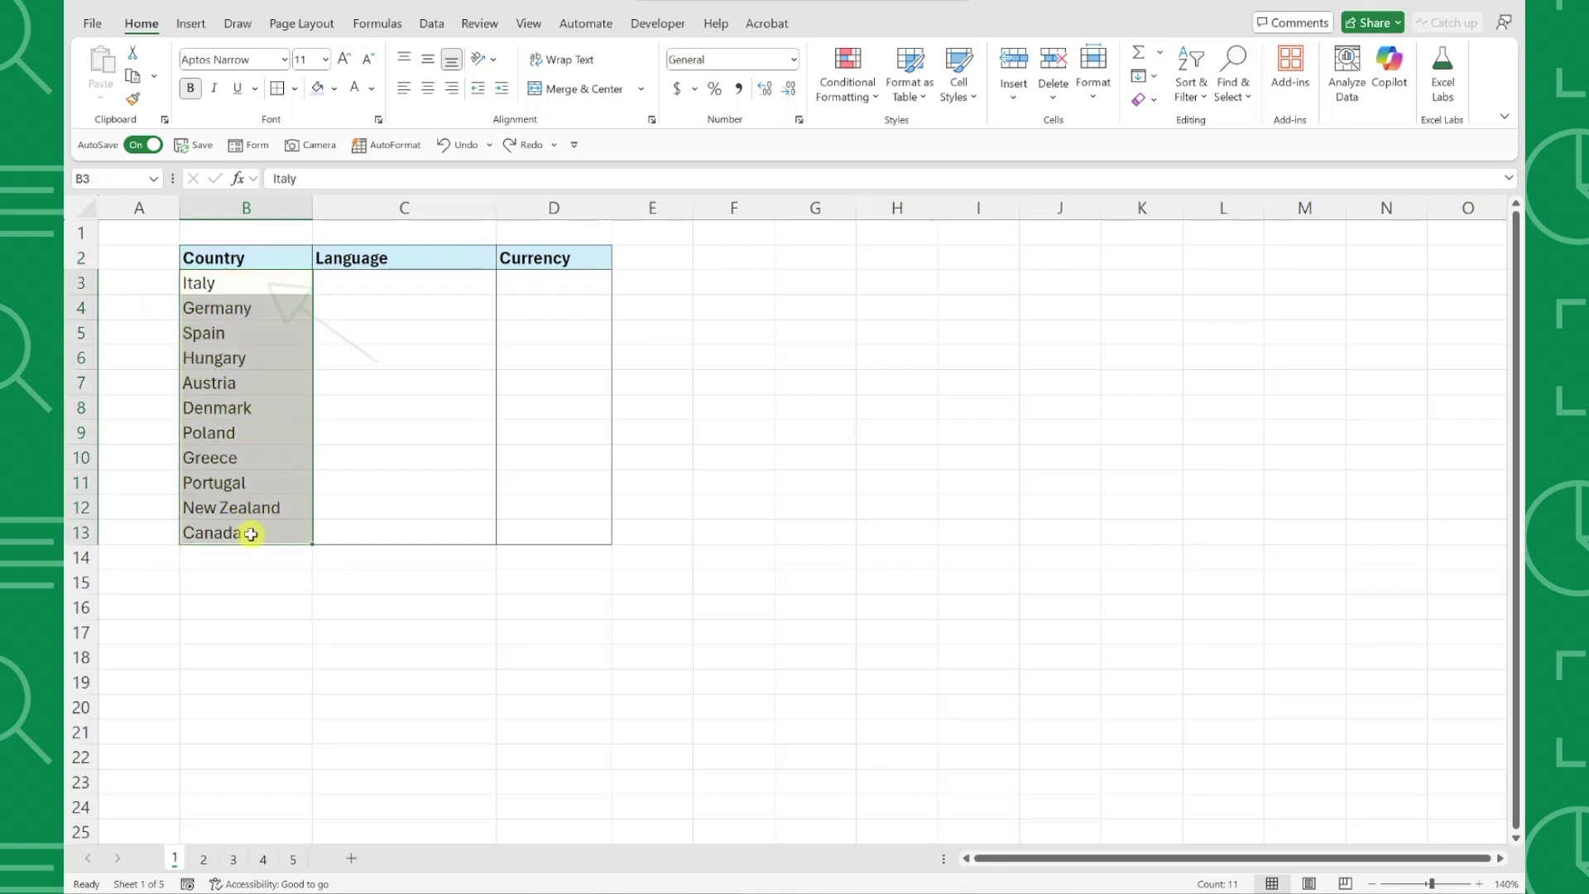
{"action": "left_click", "coordinate": [431, 23]}
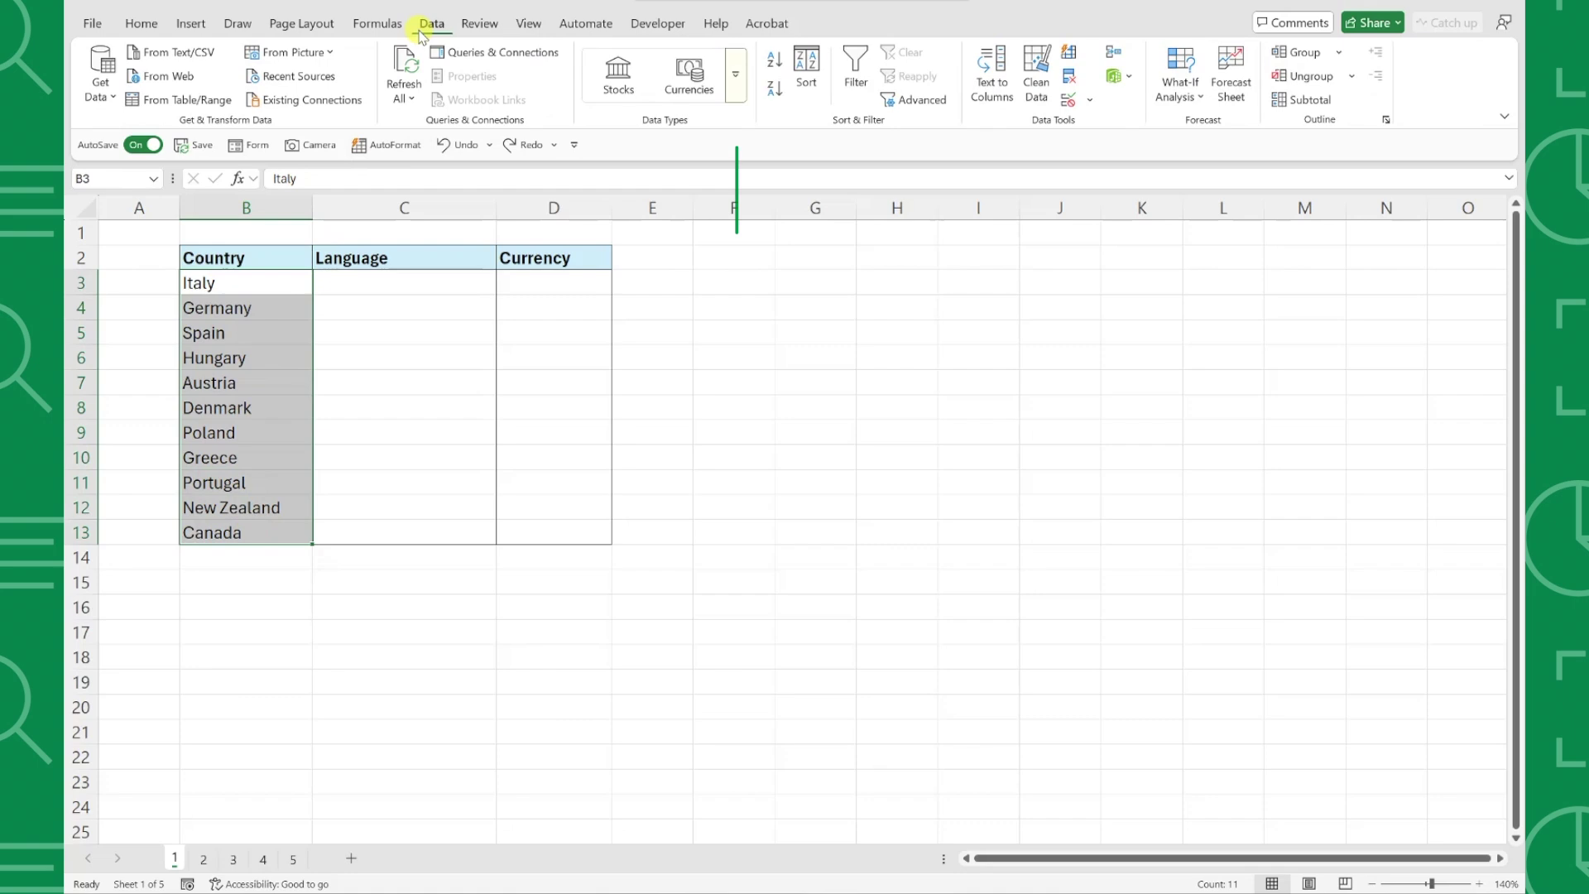
{"action": "left_click", "coordinate": [734, 74]}
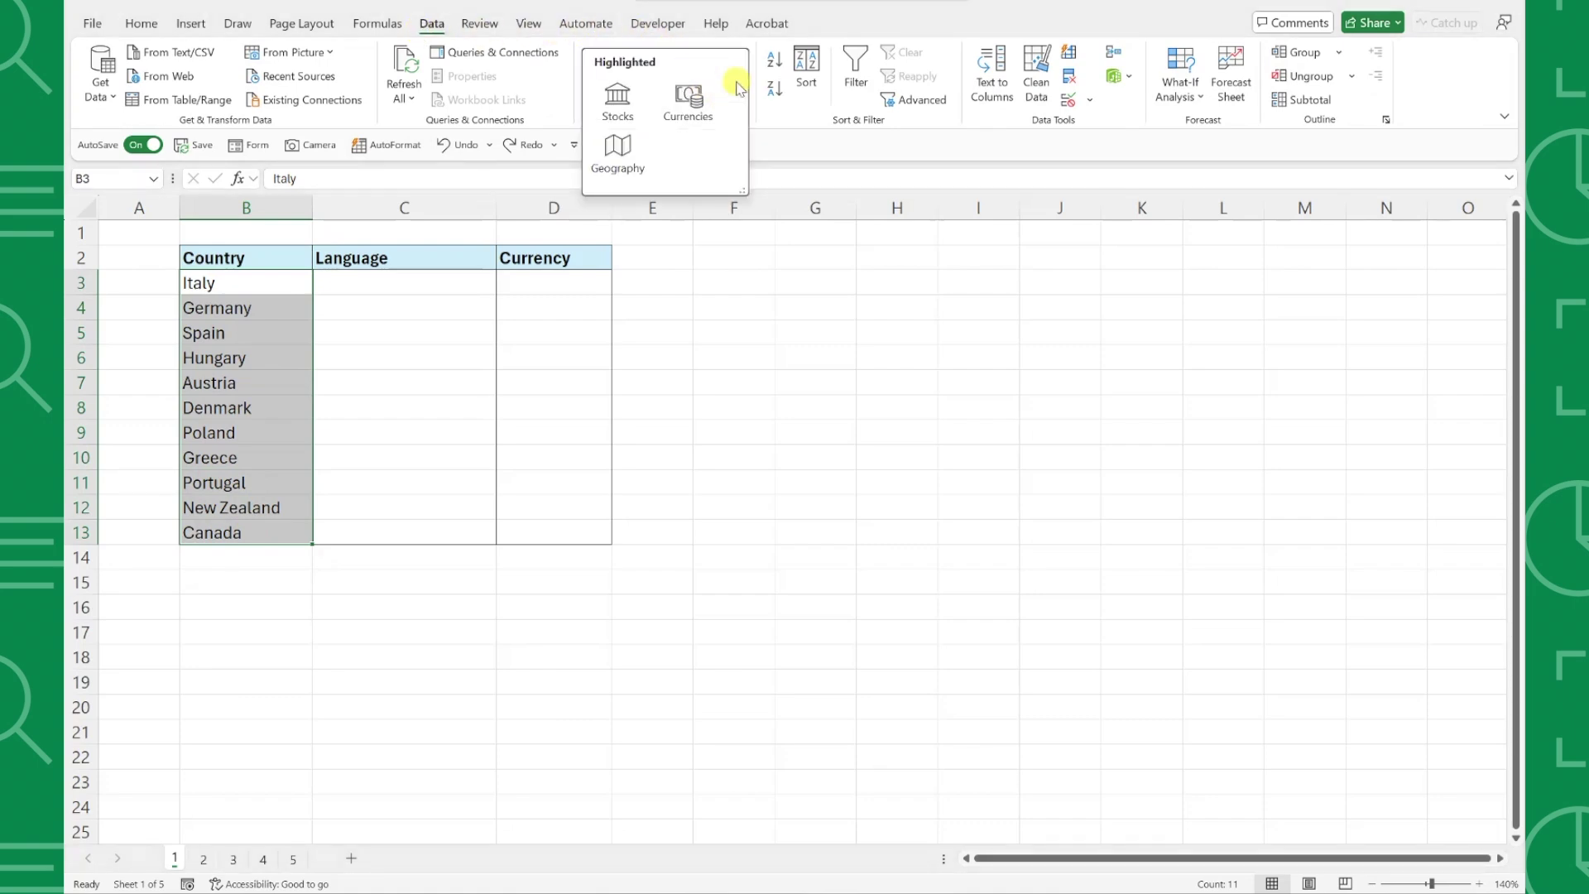
{"action": "left_click", "coordinate": [619, 149]}
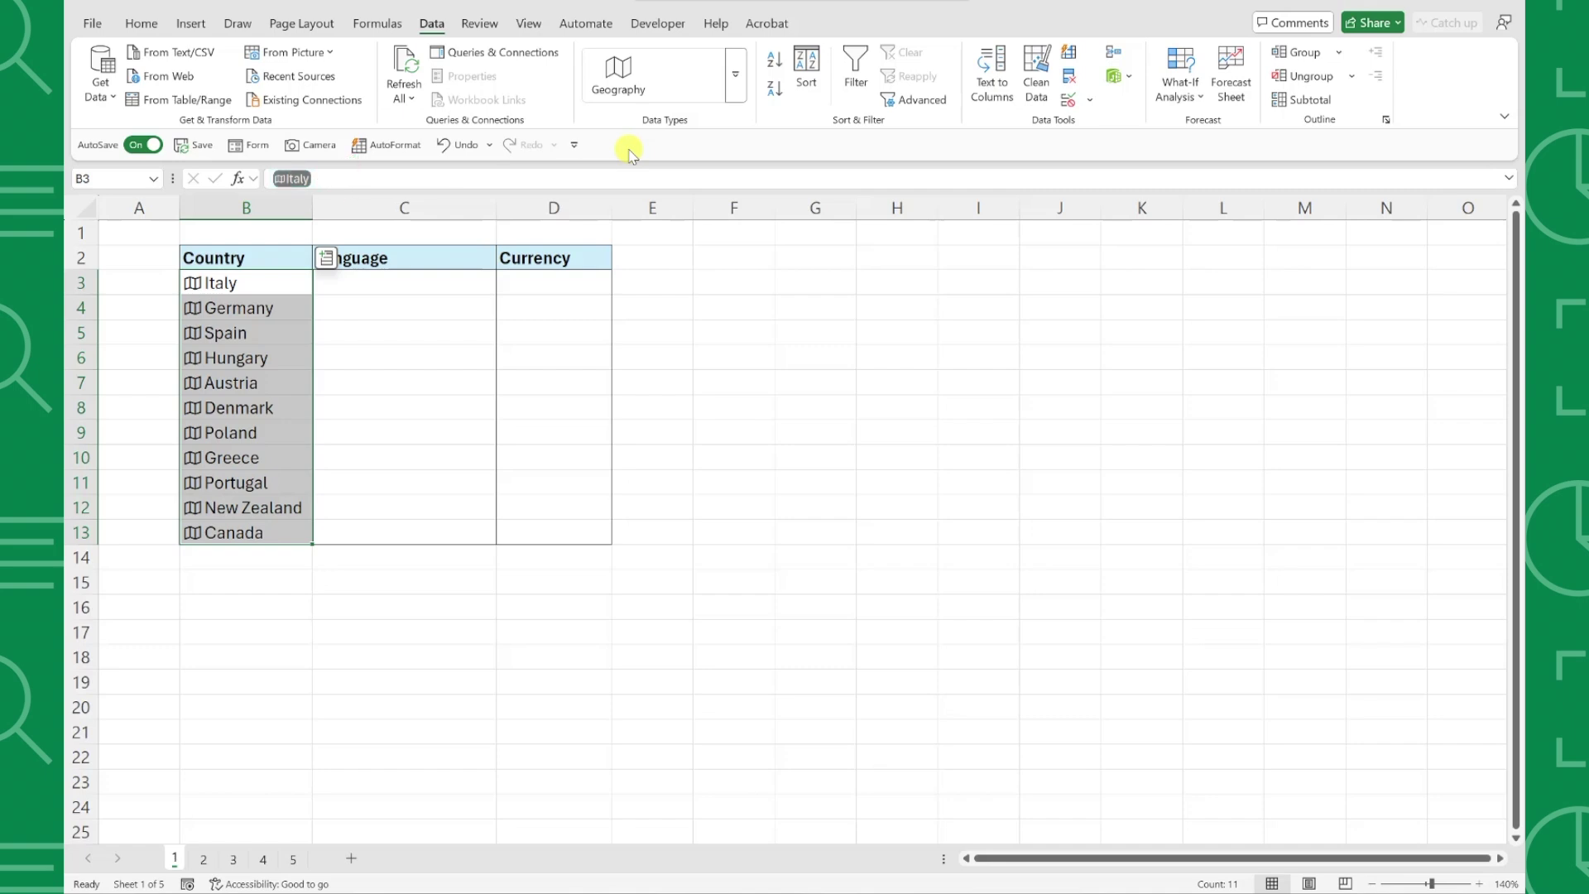
Step: Insert each country's official language into the Language column
{"action": "left_click", "coordinate": [327, 260]}
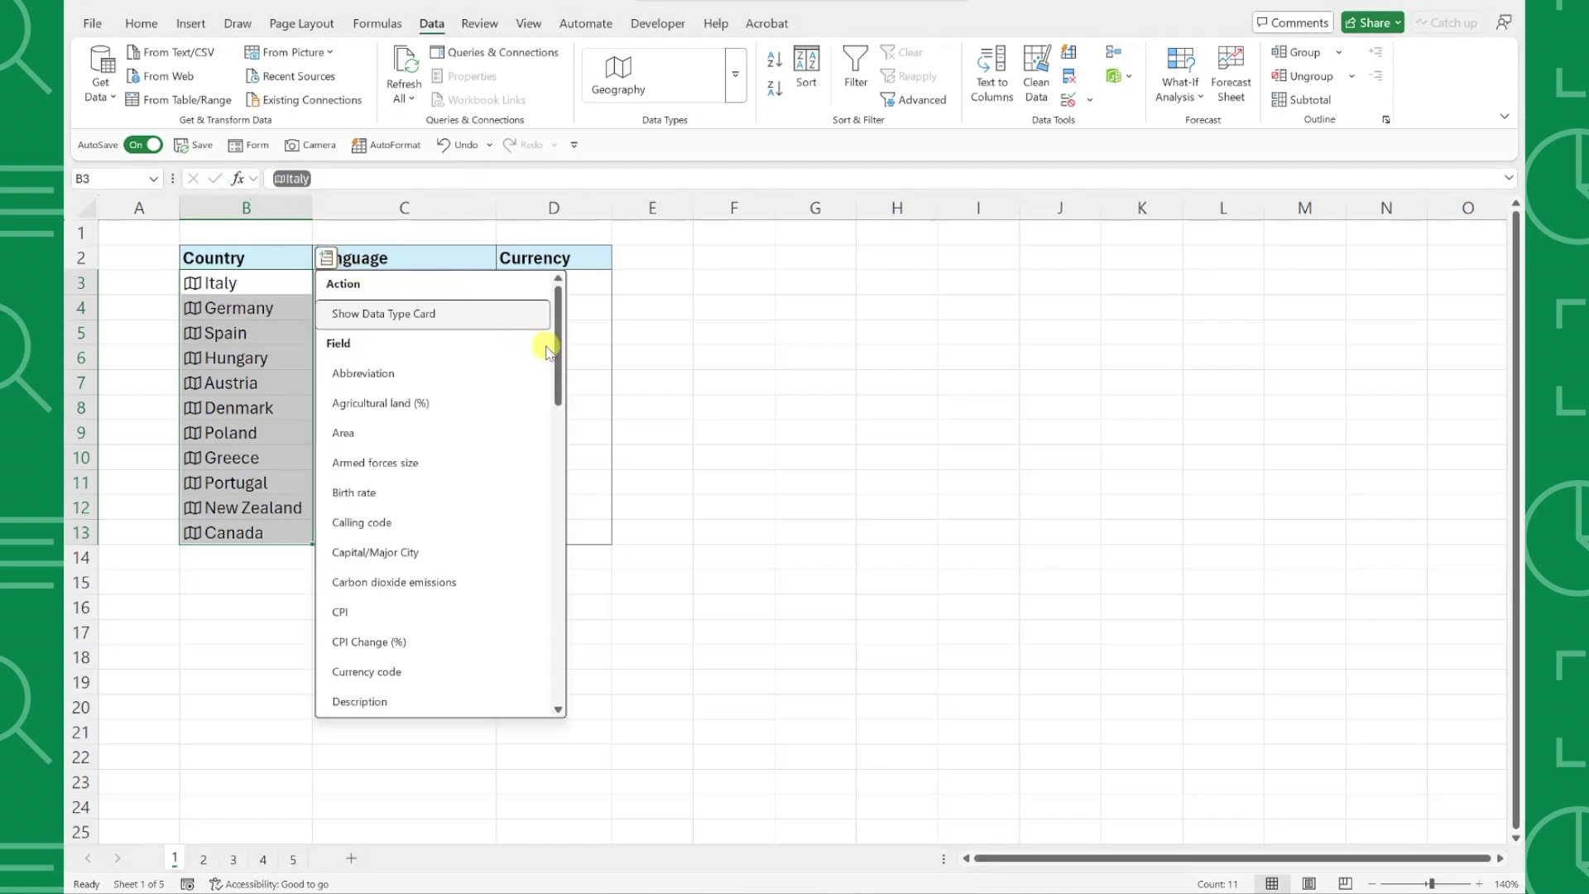
{"action": "left_click_drag", "start_coordinate": [557, 344], "coordinate": [561, 536]}
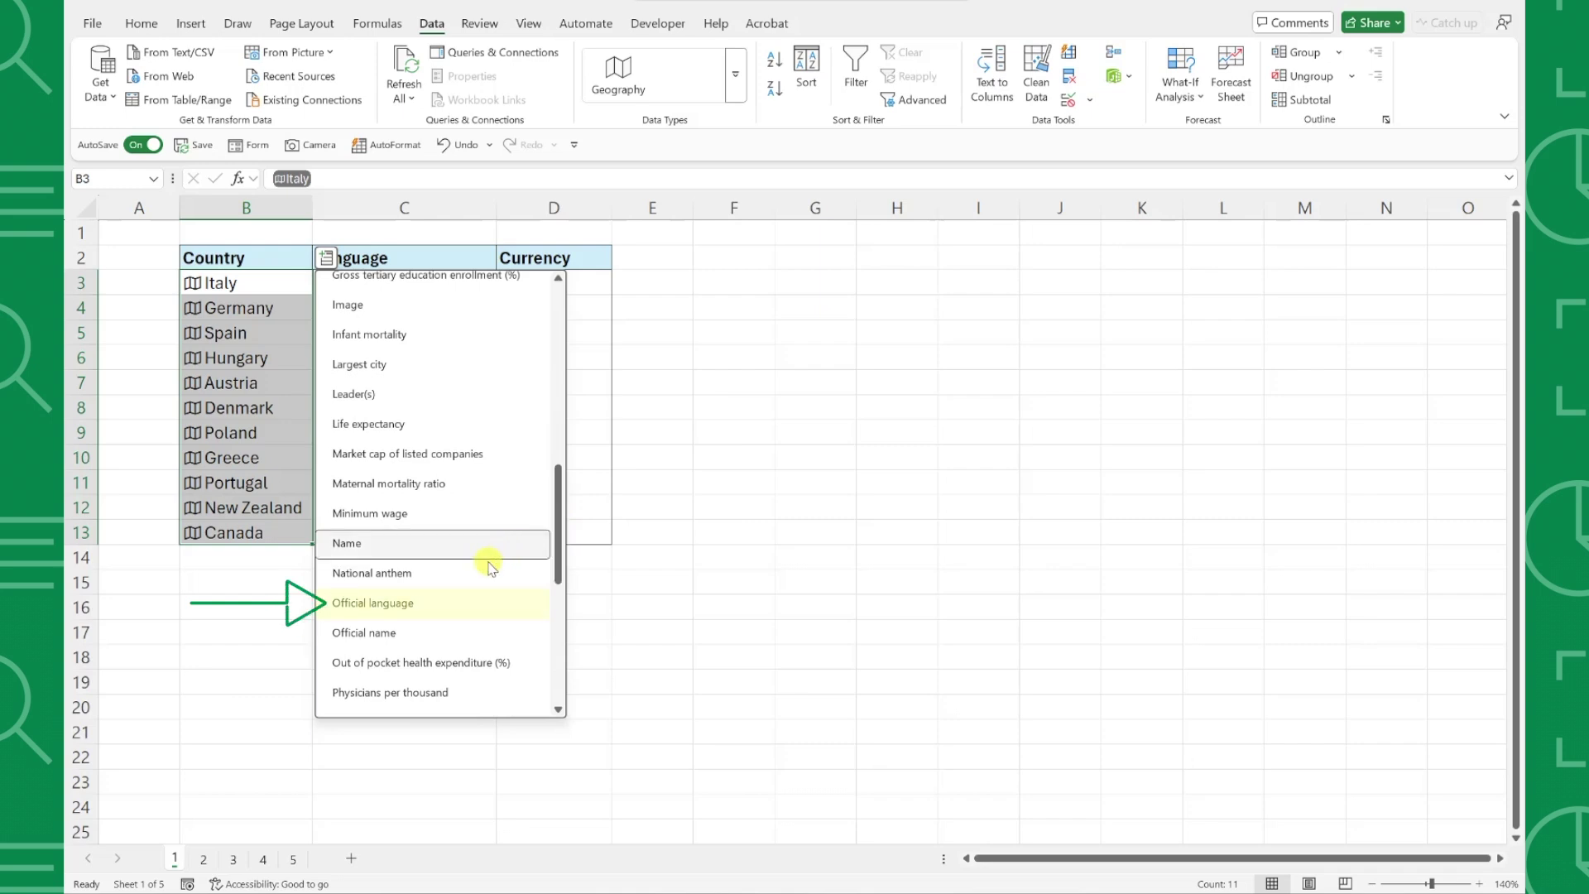
{"action": "left_click", "coordinate": [437, 603]}
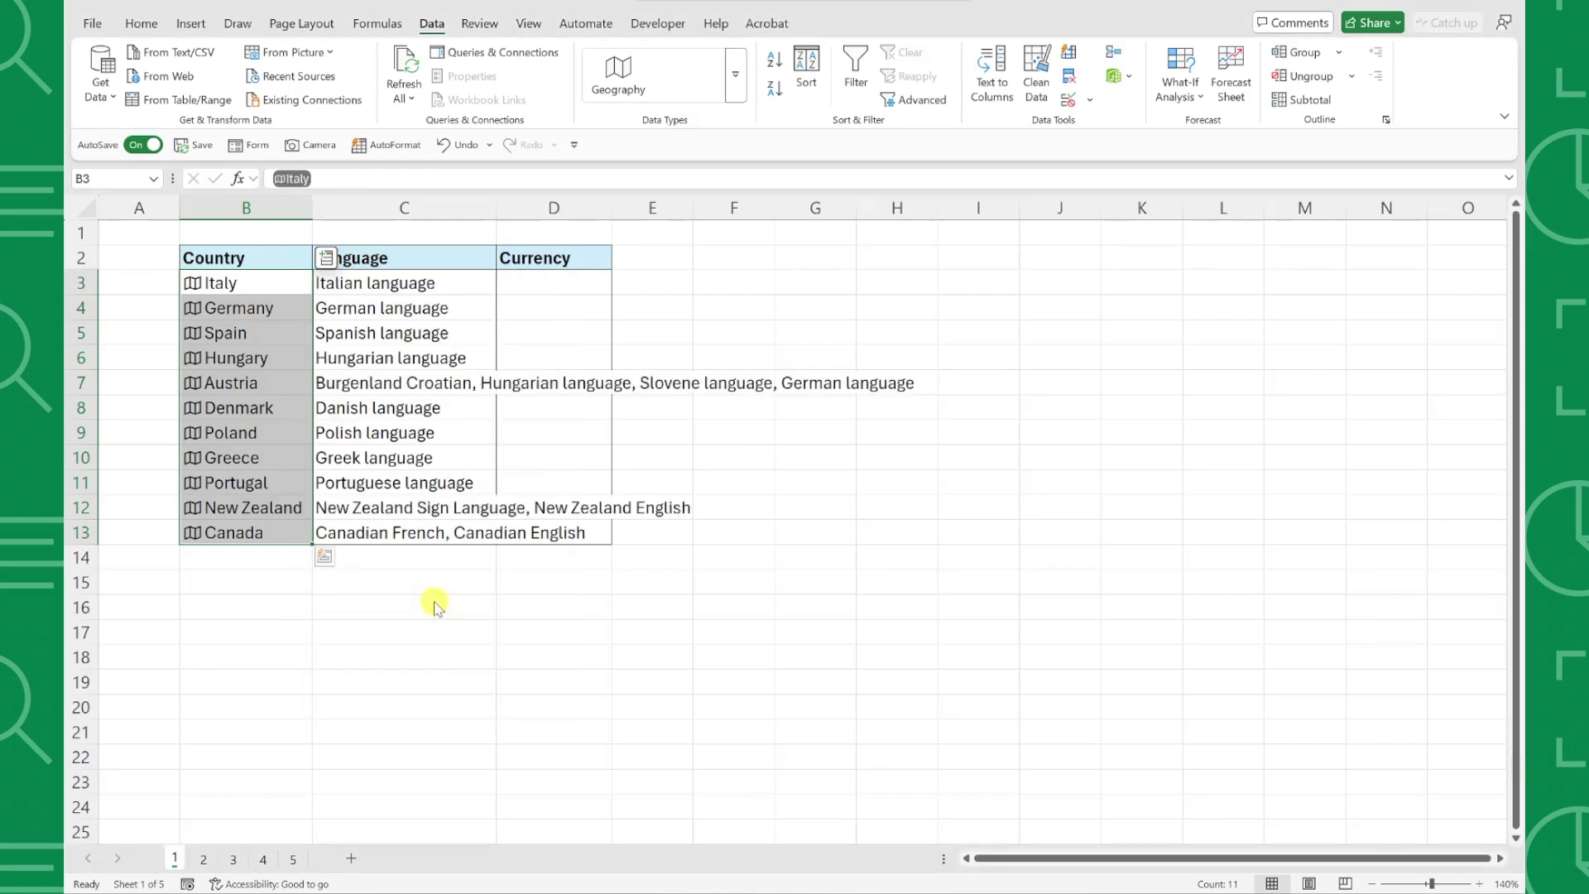
Step: Insert each country's currency code into the Currency column
{"action": "left_click", "coordinate": [327, 258]}
{"action": "left_click_drag", "start_coordinate": [557, 500], "coordinate": [563, 384]}
{"action": "left_click", "coordinate": [439, 513]}
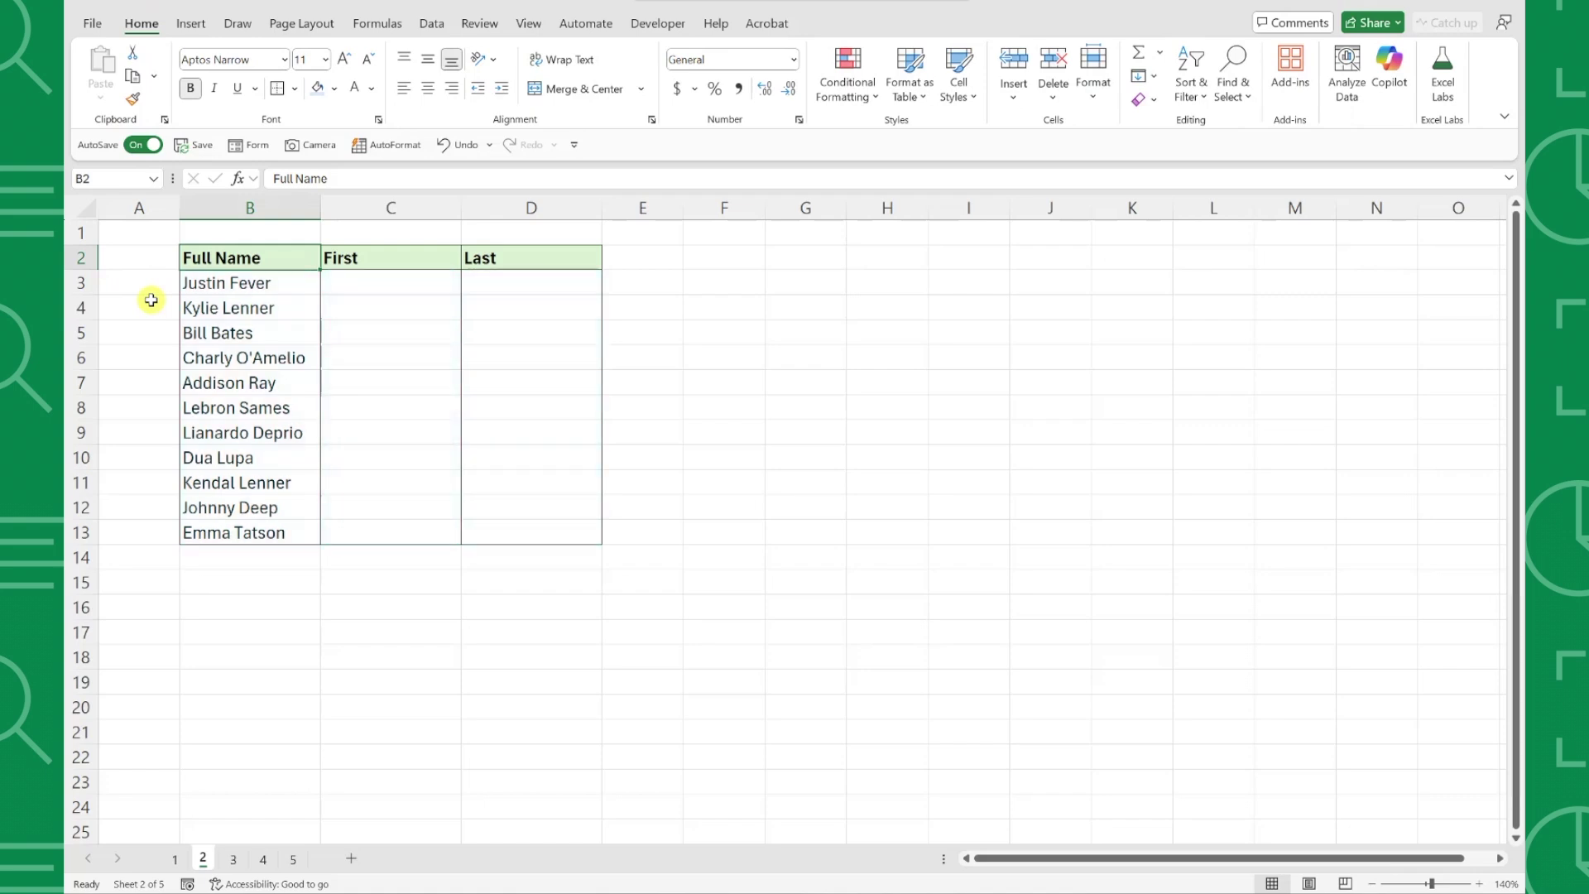
Step: Enter the first person's first and last names in C3 and D3 as examples
{"action": "key", "text": "Right"}
{"action": "key", "text": "Down"}
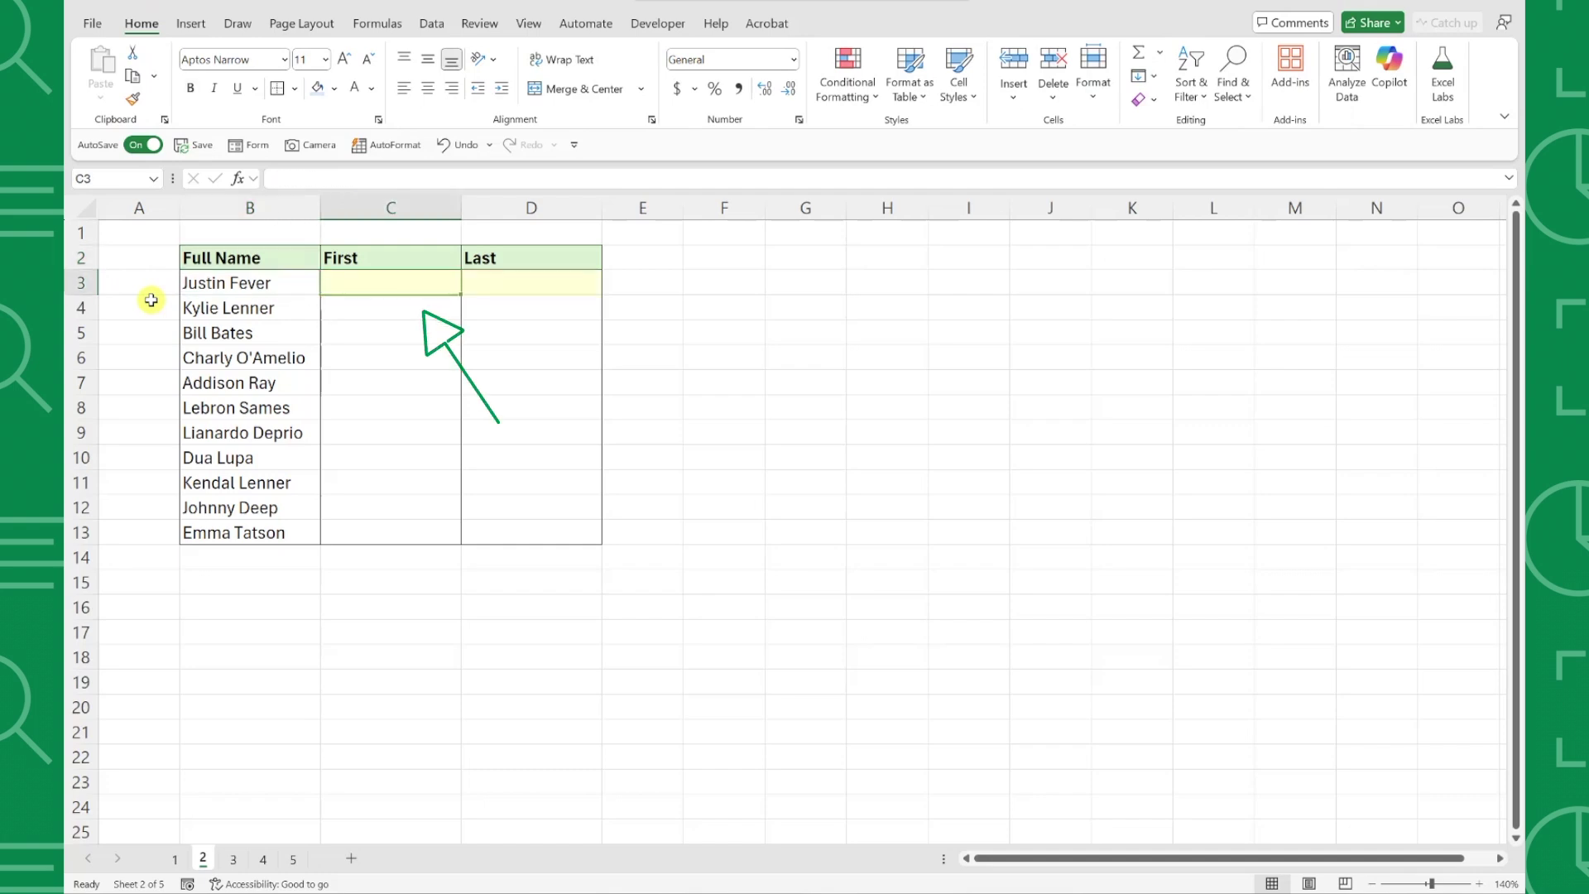
{"action": "type", "text": "Justin"}
{"action": "key", "text": "Tab"}
{"action": "type", "text": "Fever"}
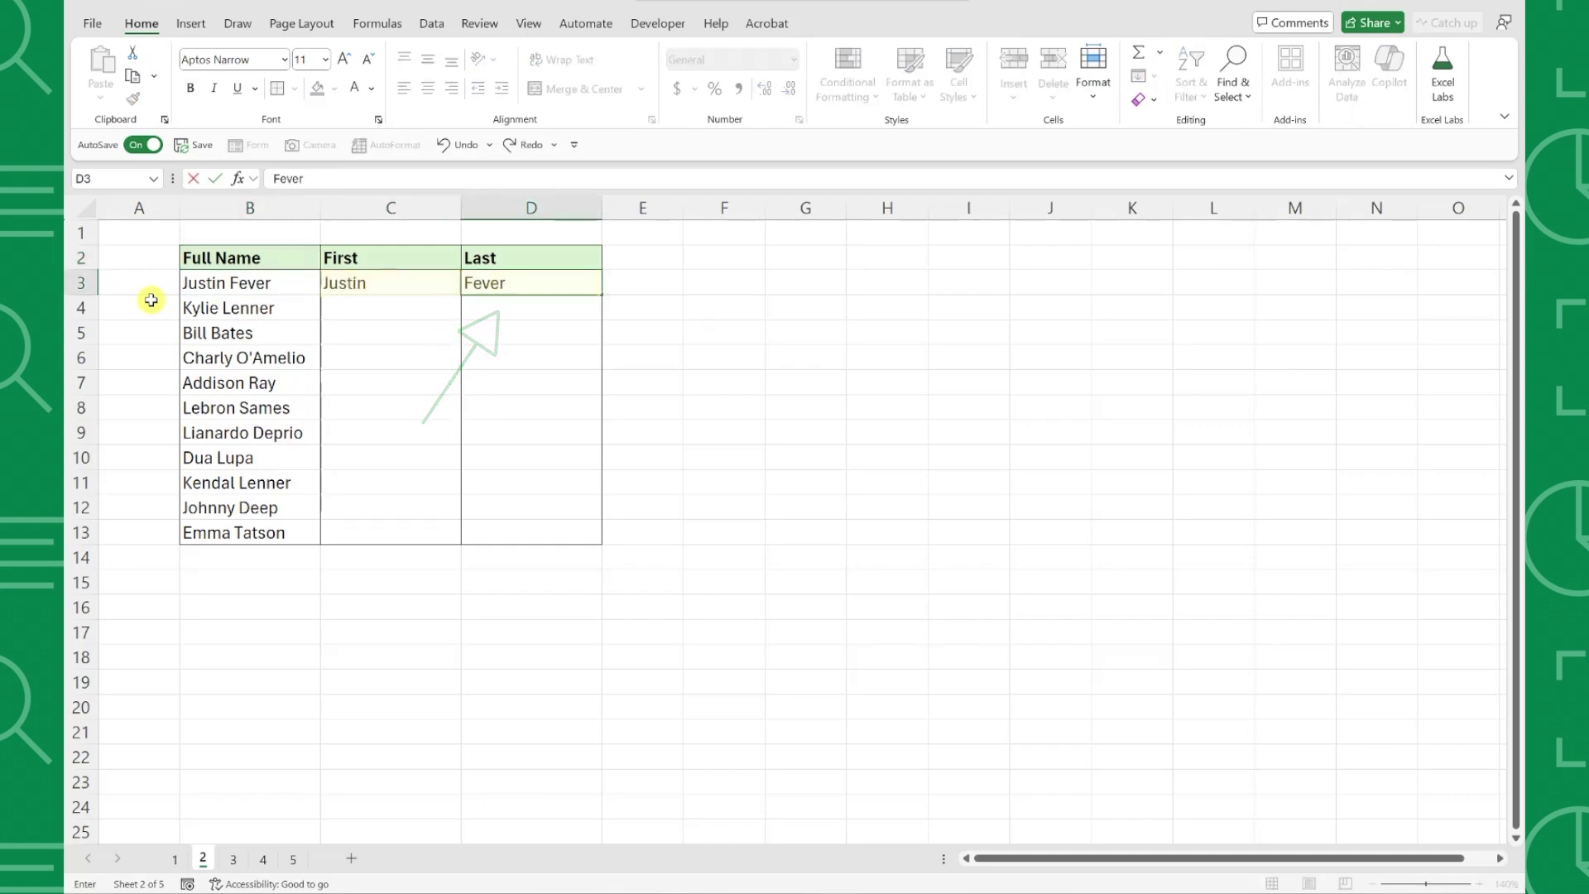
{"action": "key", "text": "Return"}
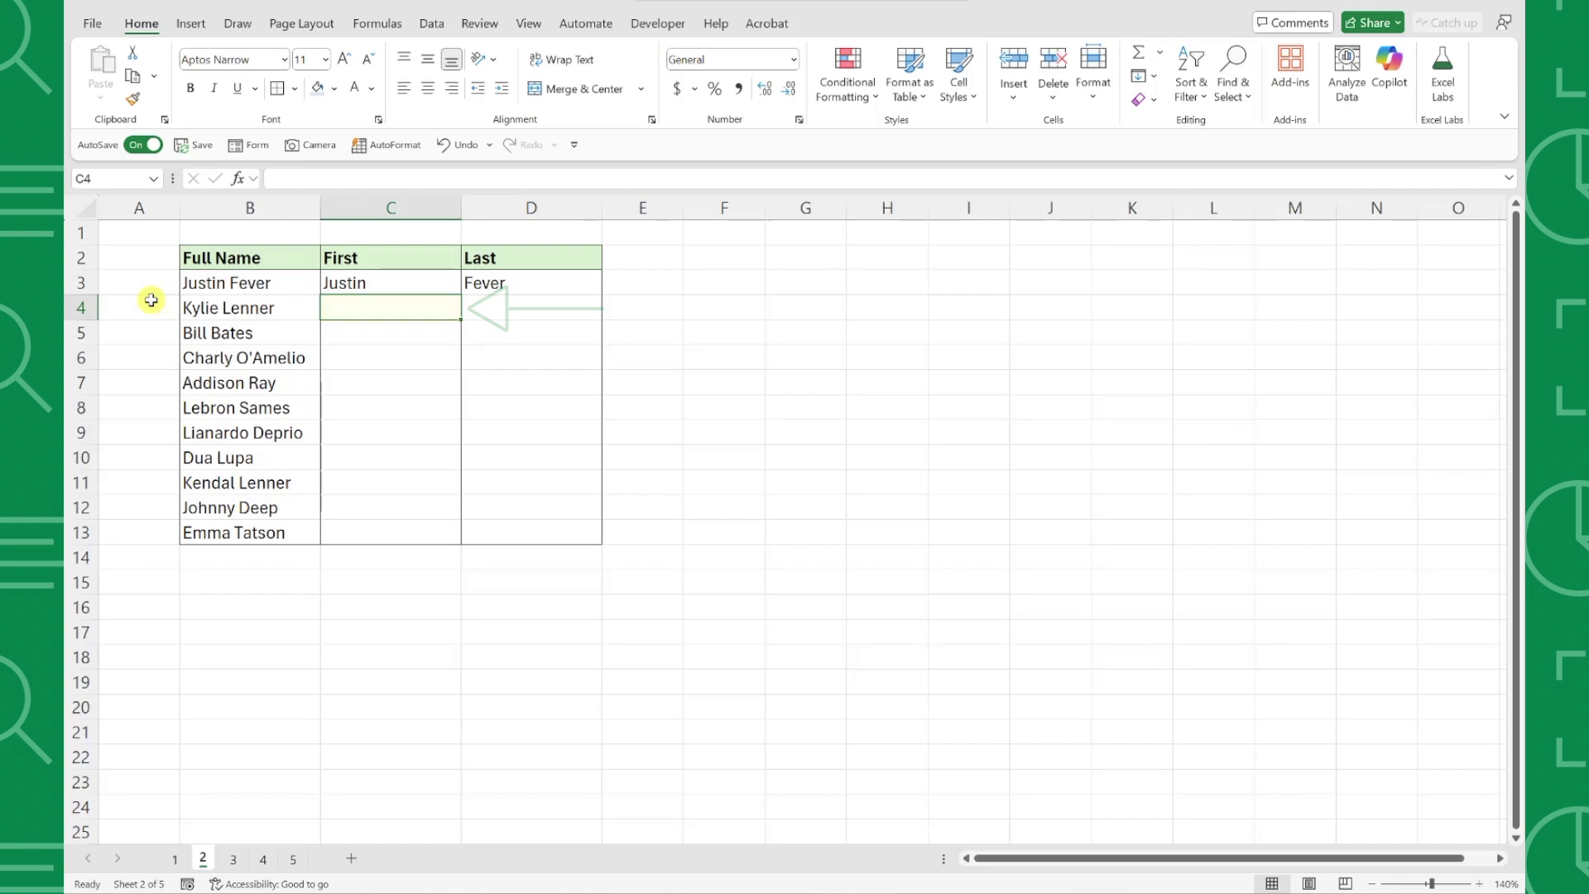
Step: Flash Fill the remaining first names in column C and last names in column D
{"action": "key", "text": "ctrl+e"}
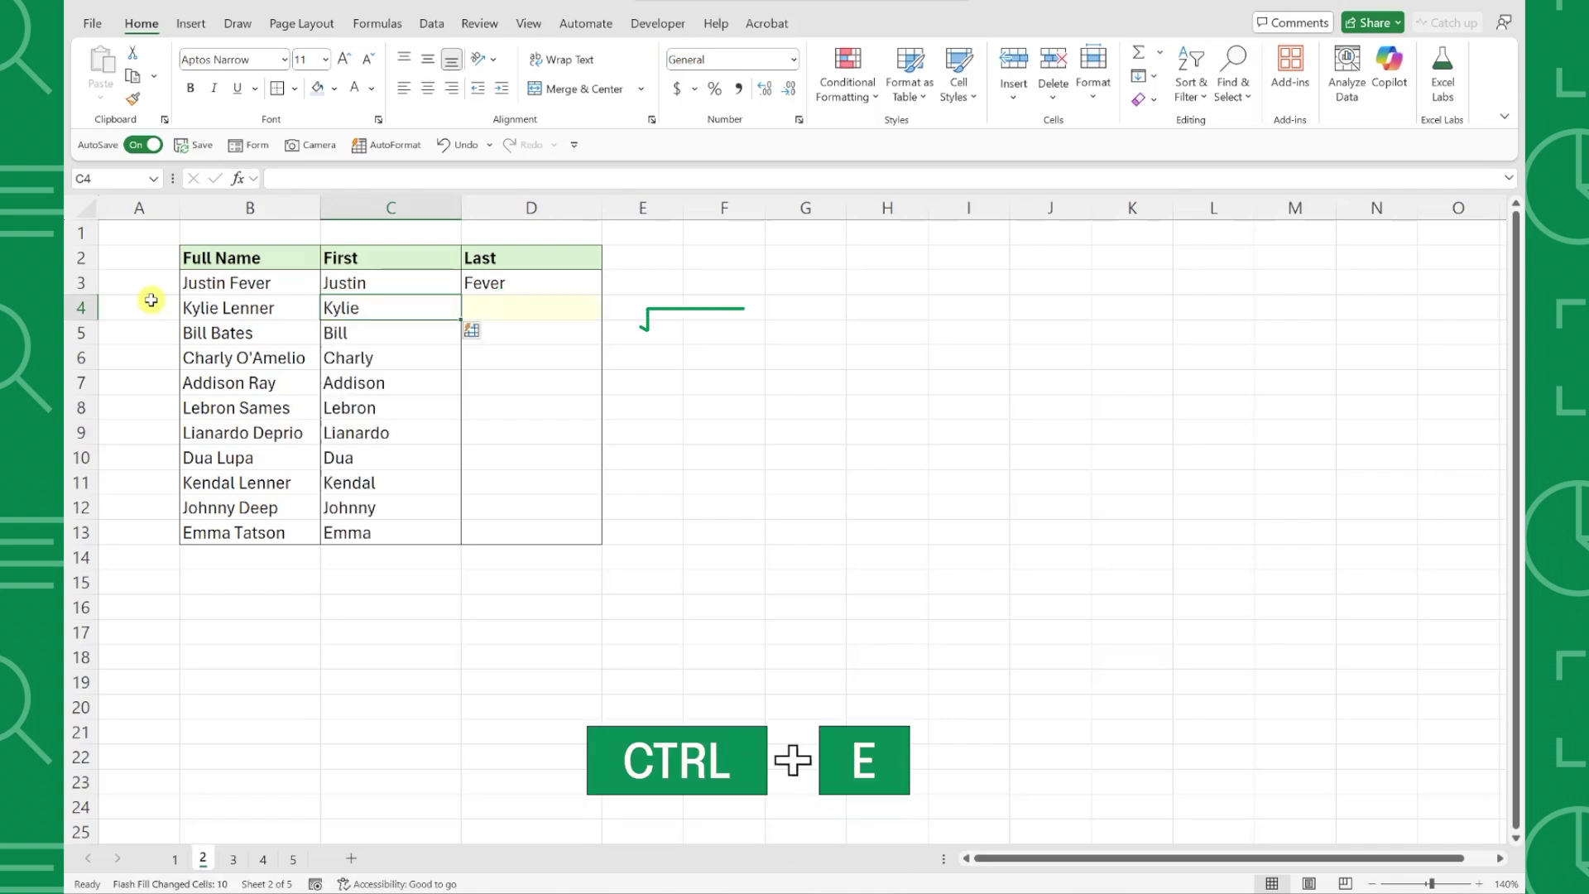
{"action": "key", "text": "Right"}
{"action": "key", "text": "ctrl+e"}
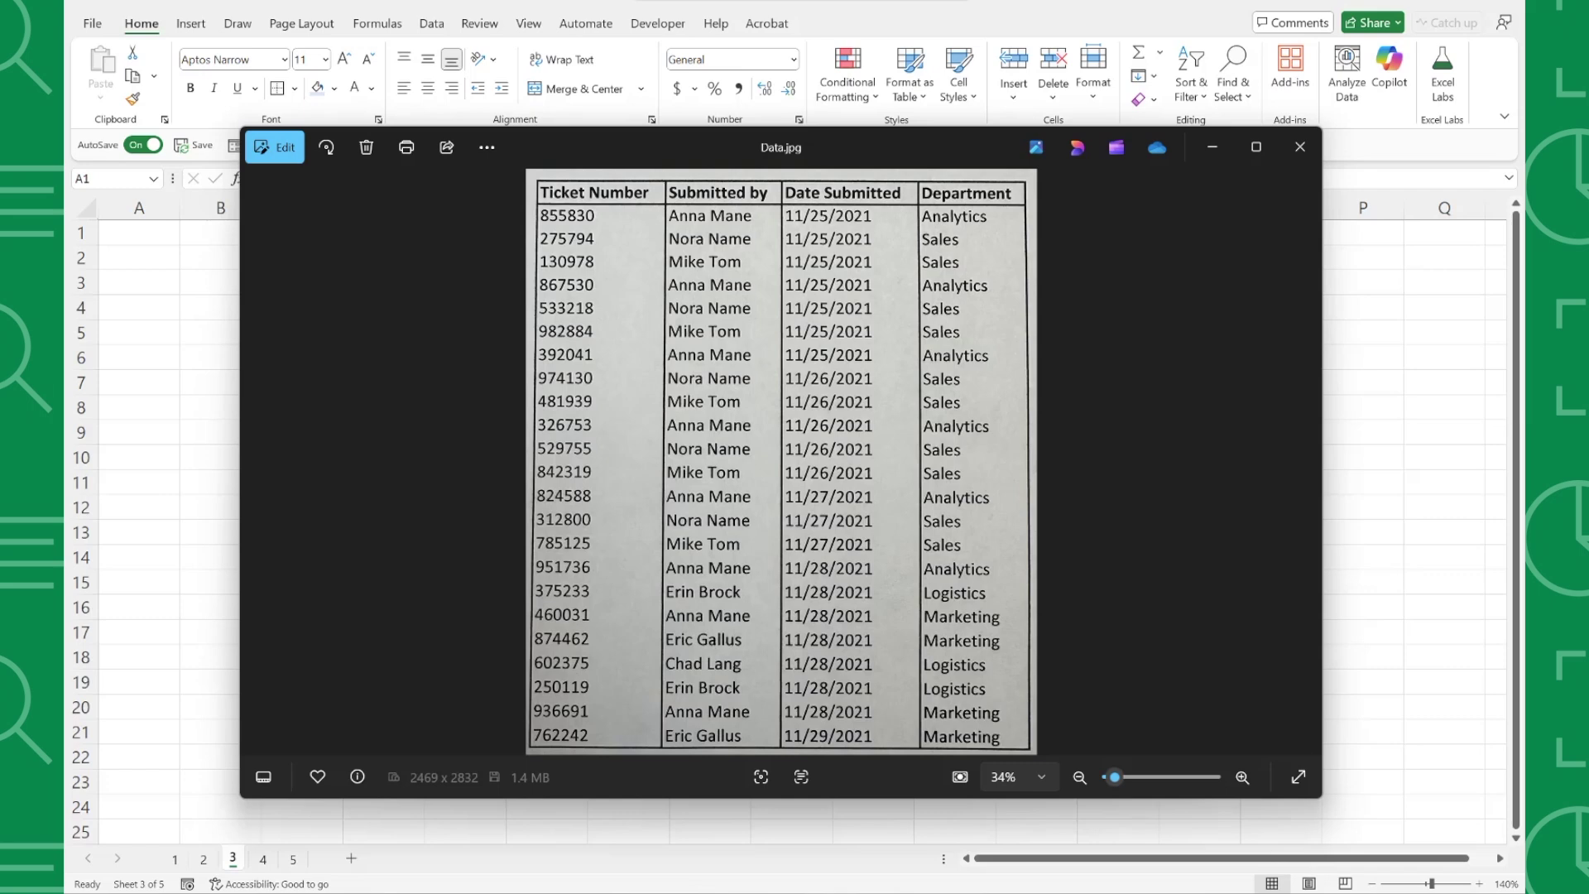
Step: Close the Data.jpg picture to return to Excel's empty sheet 3
{"action": "key", "text": "alt+Tab"}
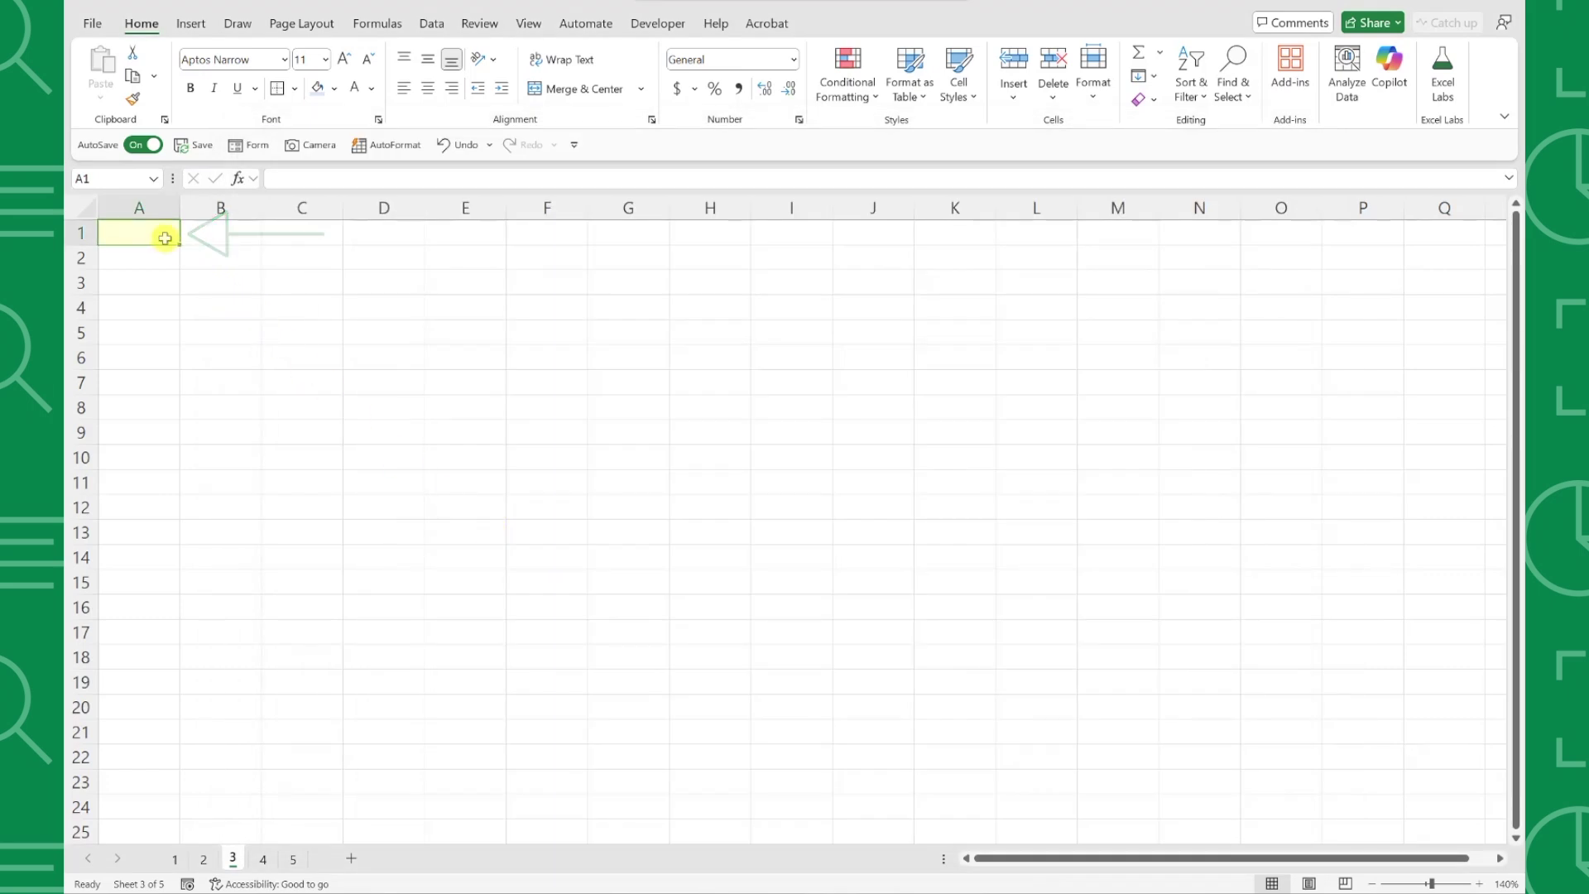
Step: Import the ticket table from the Data picture file into sheet 3 at A1
{"action": "left_click", "coordinate": [427, 26]}
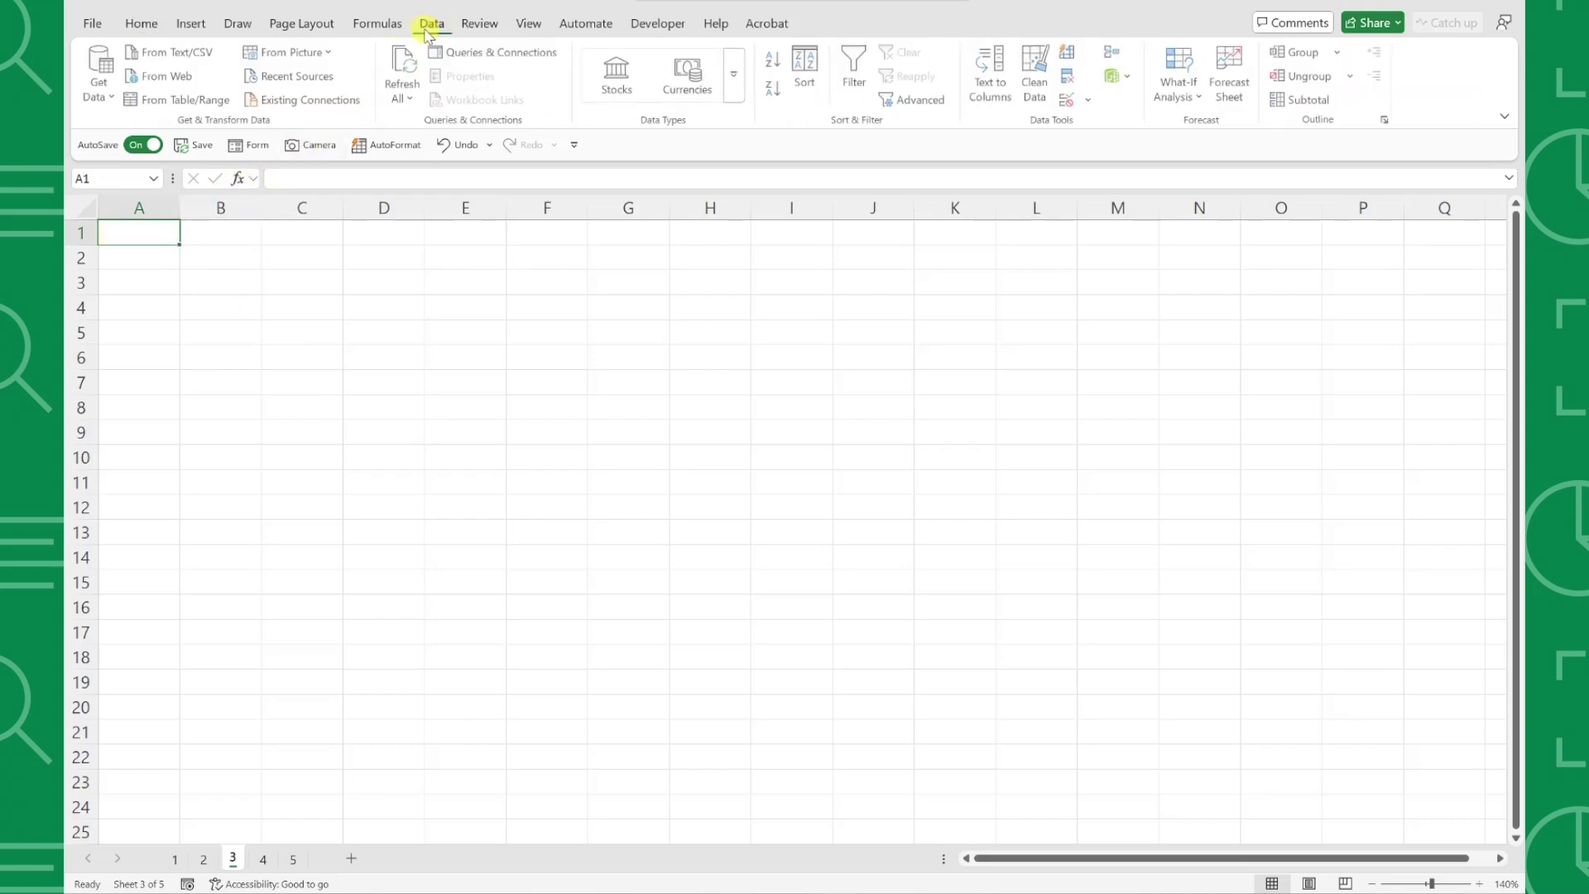
{"action": "left_click", "coordinate": [329, 53]}
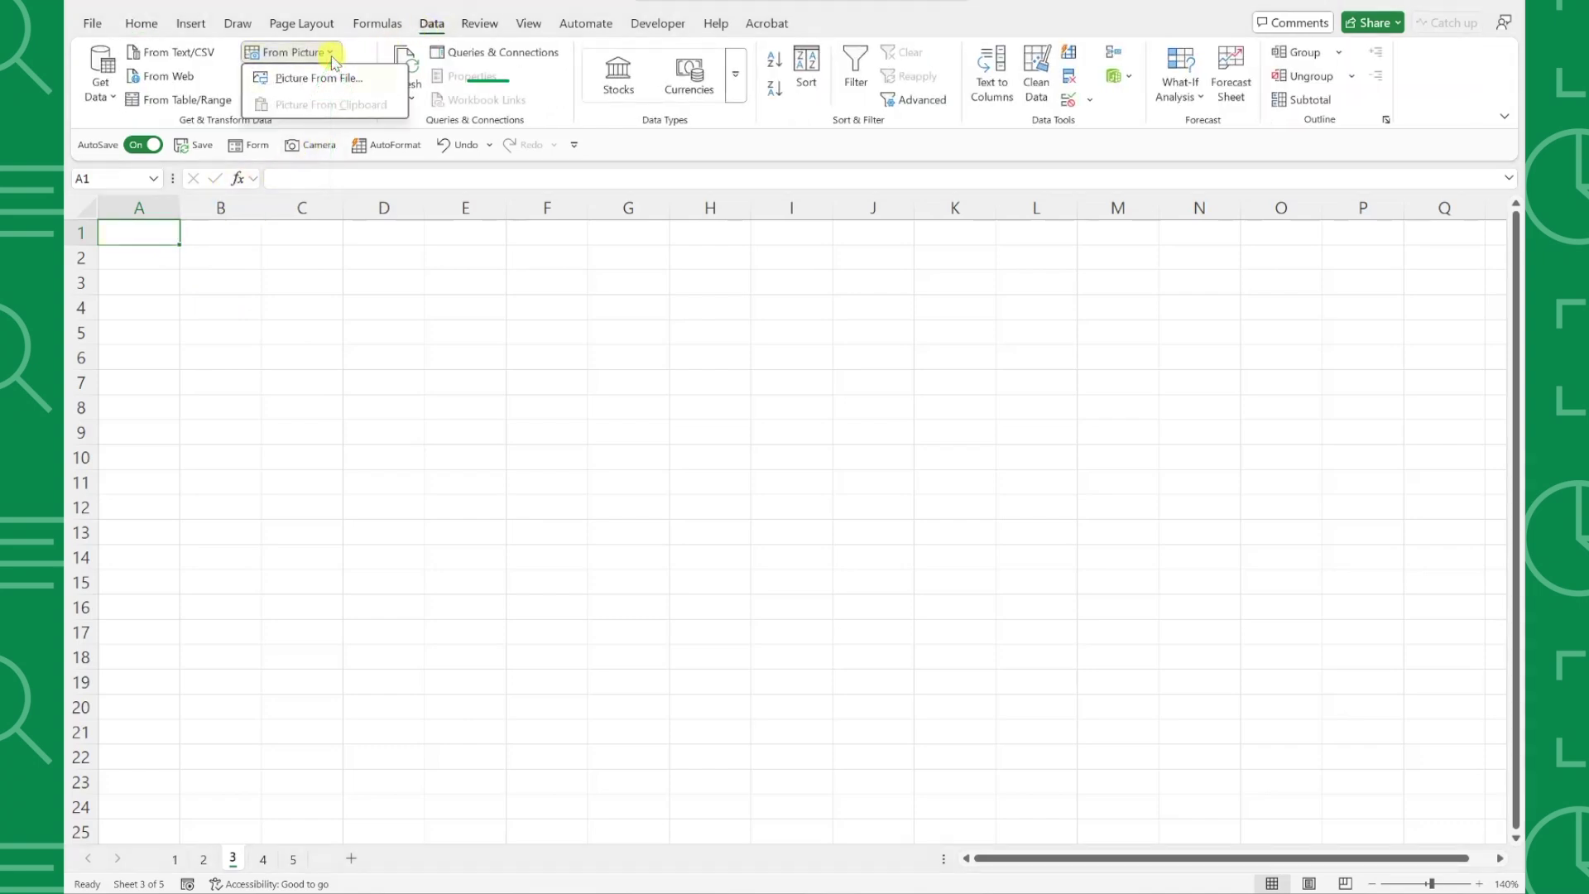
{"action": "left_click", "coordinate": [334, 80]}
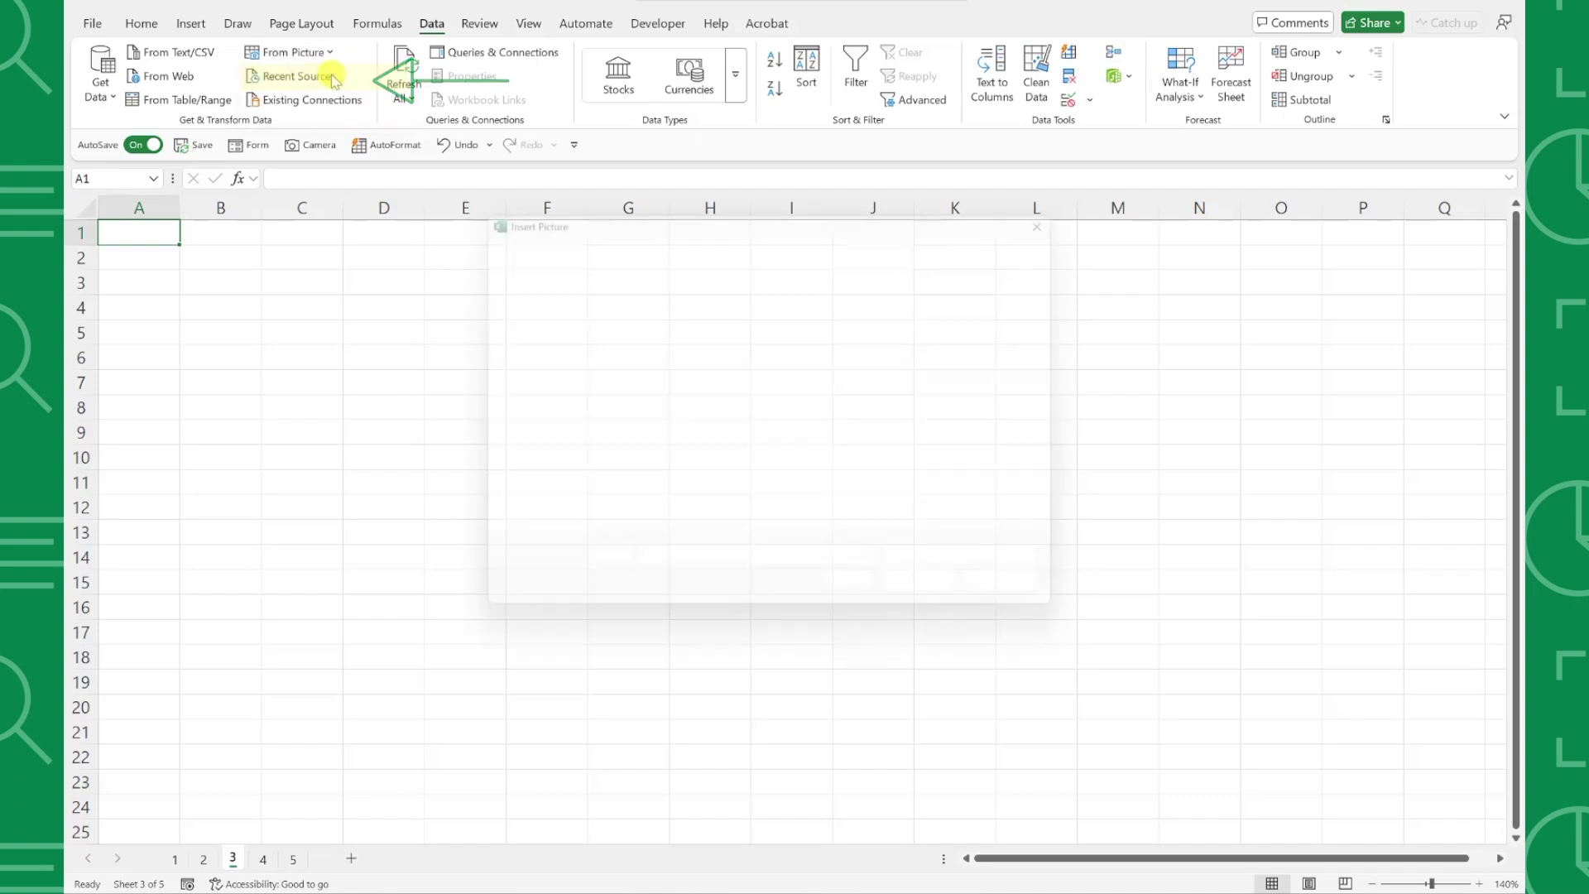
{"action": "left_click", "coordinate": [692, 333]}
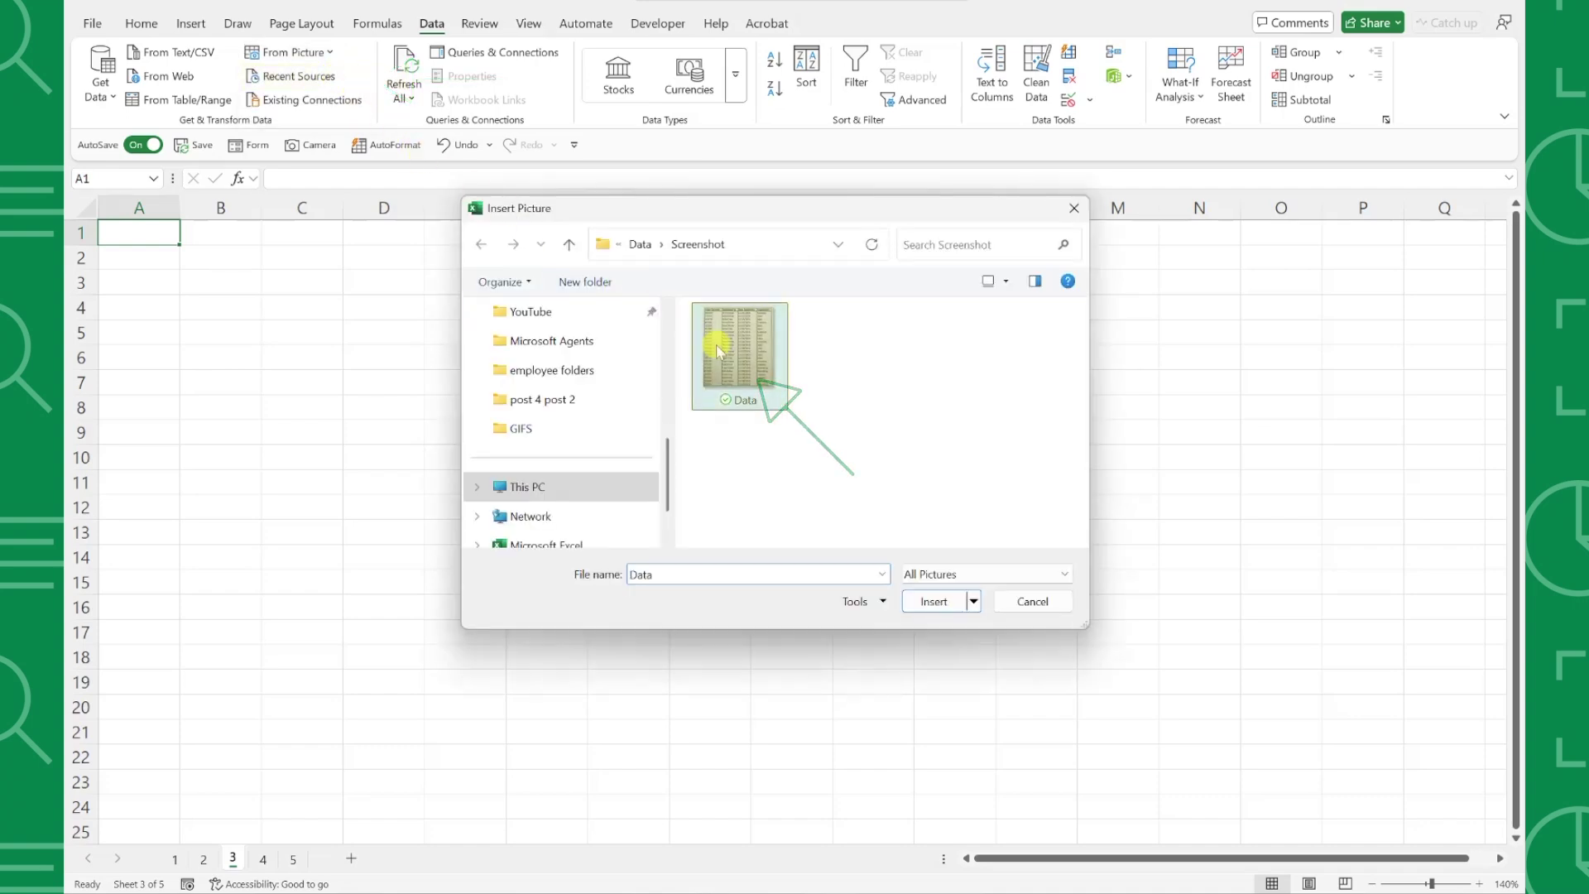
{"action": "left_click", "coordinate": [929, 601]}
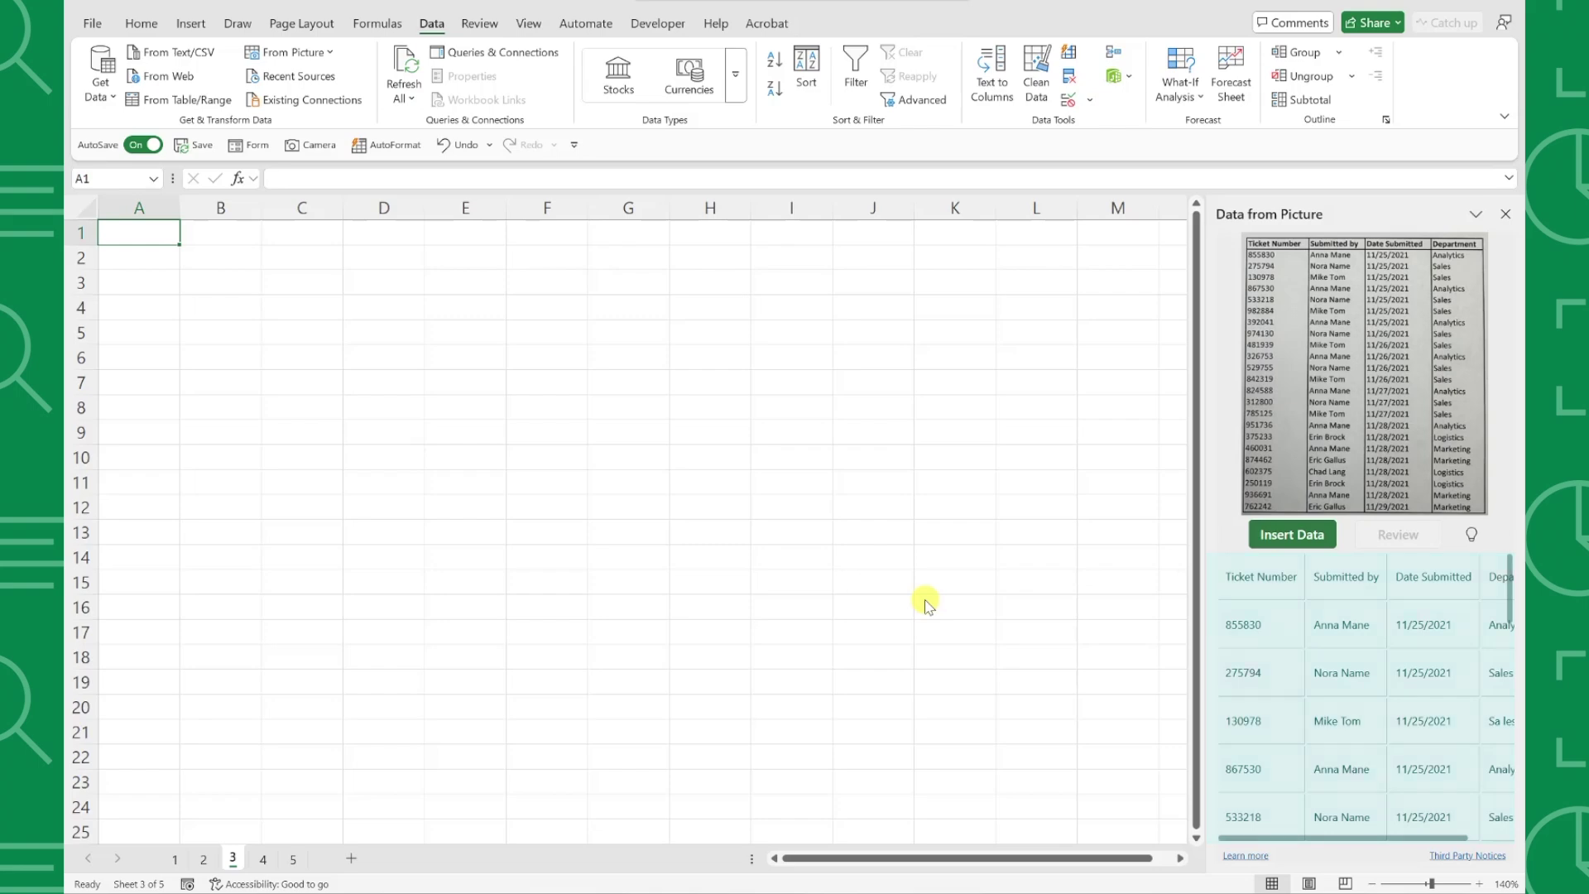
{"action": "left_click", "coordinate": [1271, 536]}
{"action": "left_click", "coordinate": [1347, 642]}
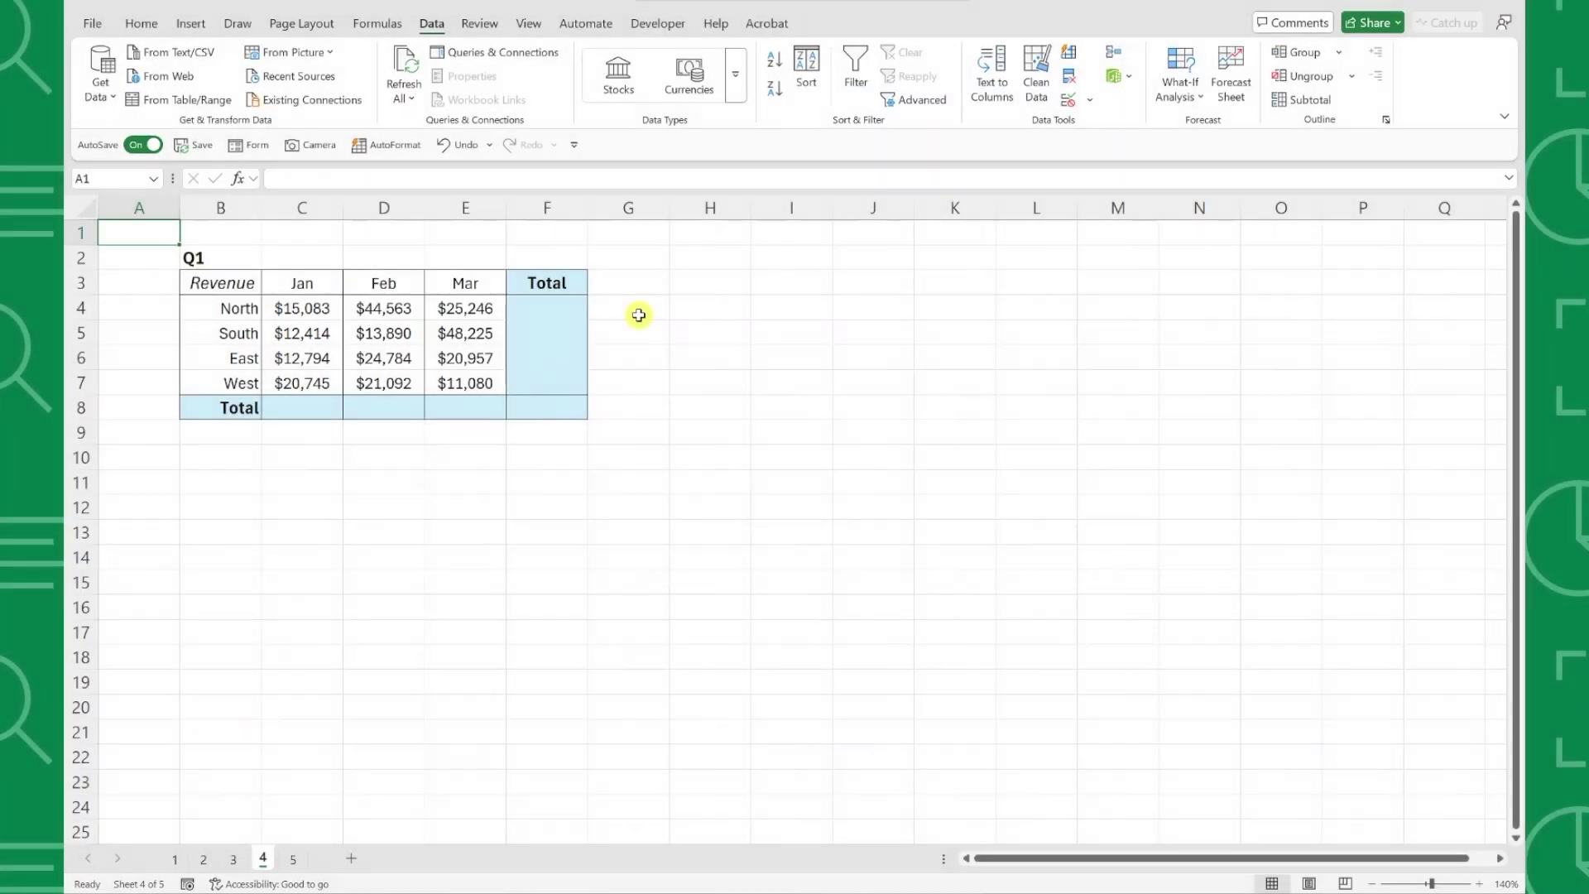
Step: AutoSum North's January–March revenue in F4, then undo that single total
{"action": "left_click", "coordinate": [585, 309]}
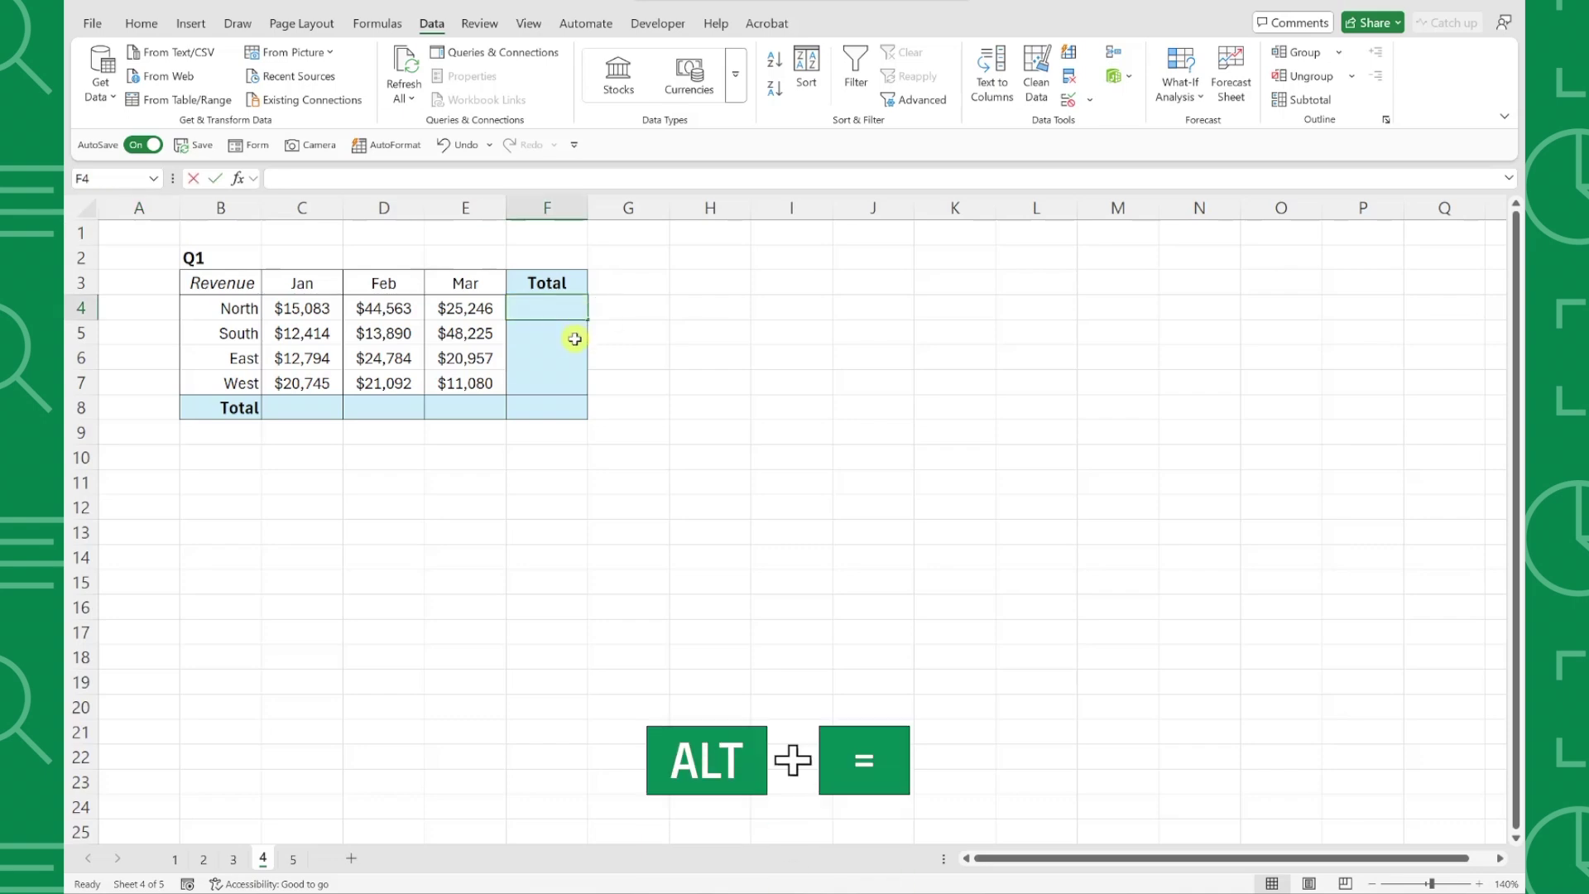
{"action": "key", "text": "alt+equal"}
{"action": "key", "text": "Return"}
{"action": "key", "text": "Up"}
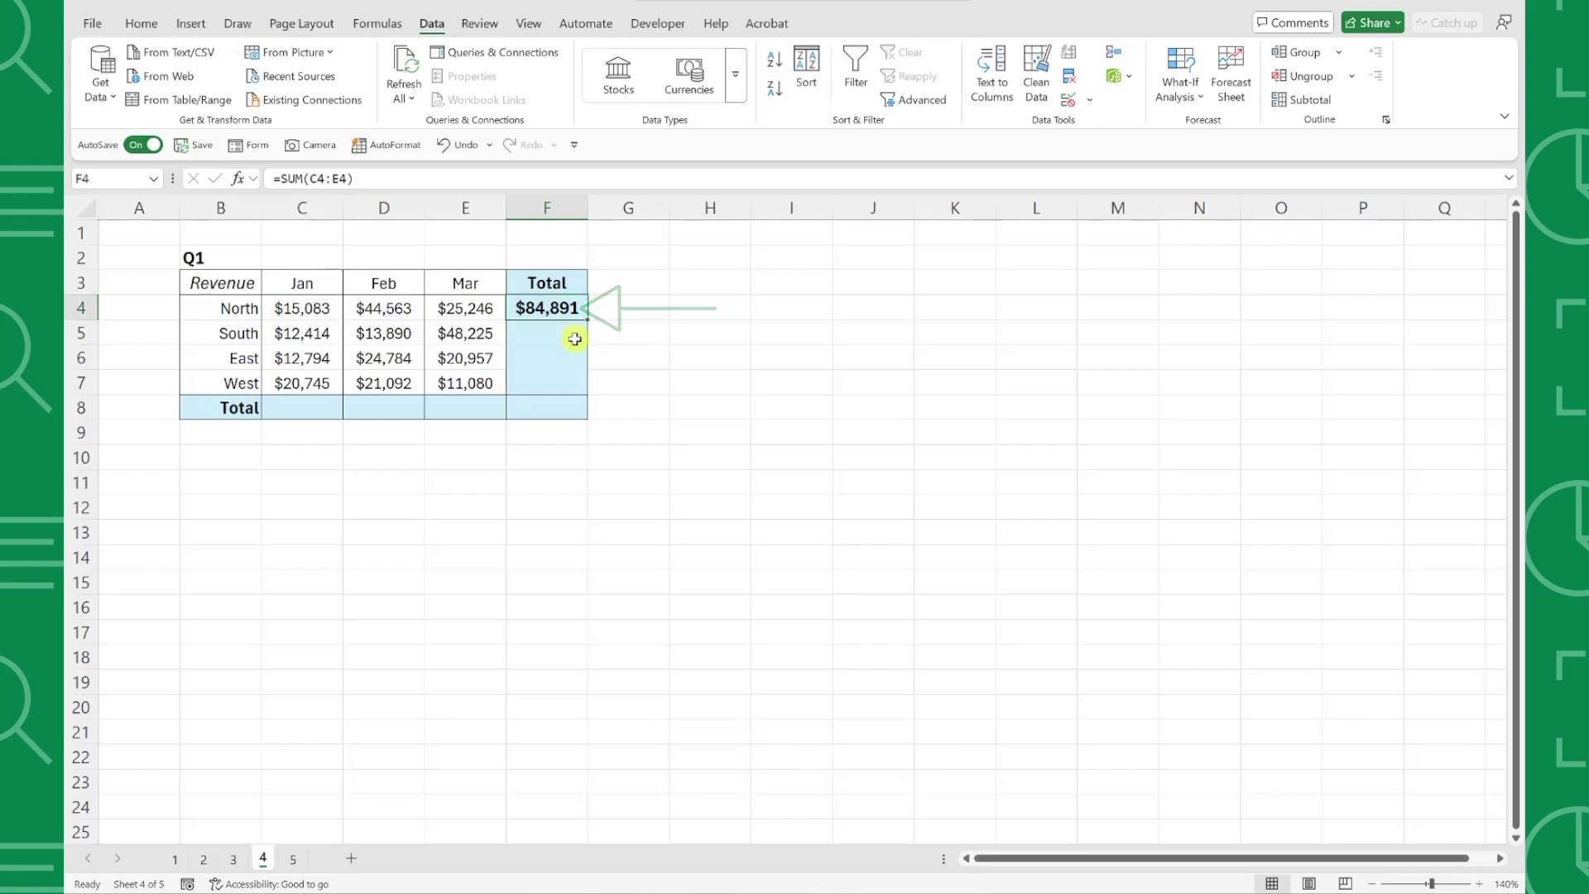
{"action": "key", "text": "ctrl+z"}
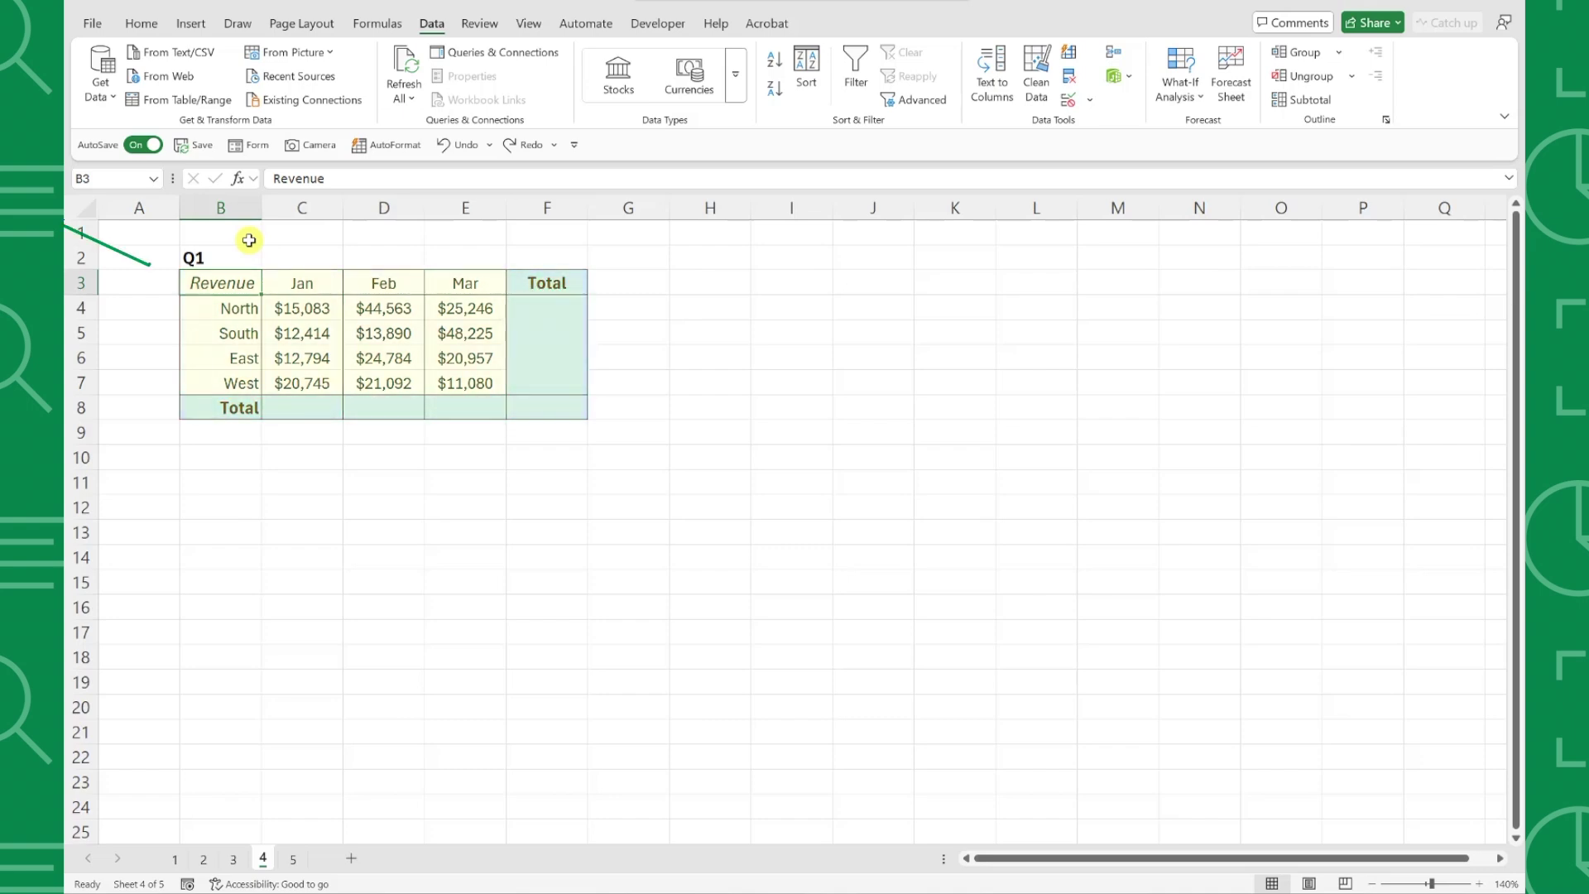
Step: AutoSum all row and column totals of B3:F8, giving a $270,872 grand total
{"action": "left_click_drag", "start_coordinate": [248, 280], "coordinate": [514, 409]}
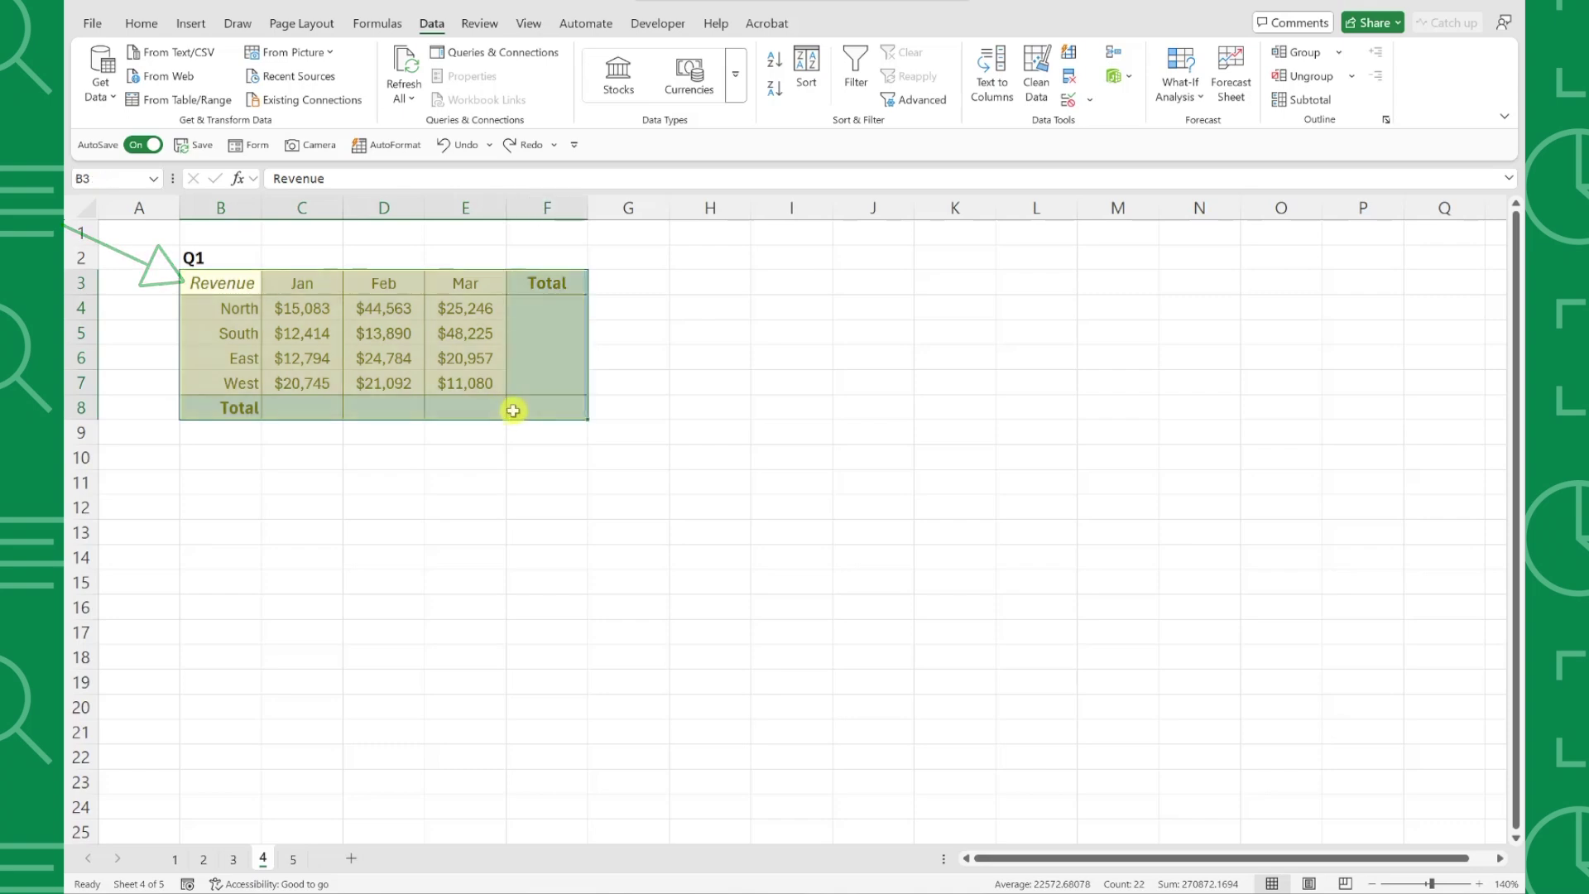
{"action": "key", "text": "alt+equal"}
{"action": "key", "text": "Up"}
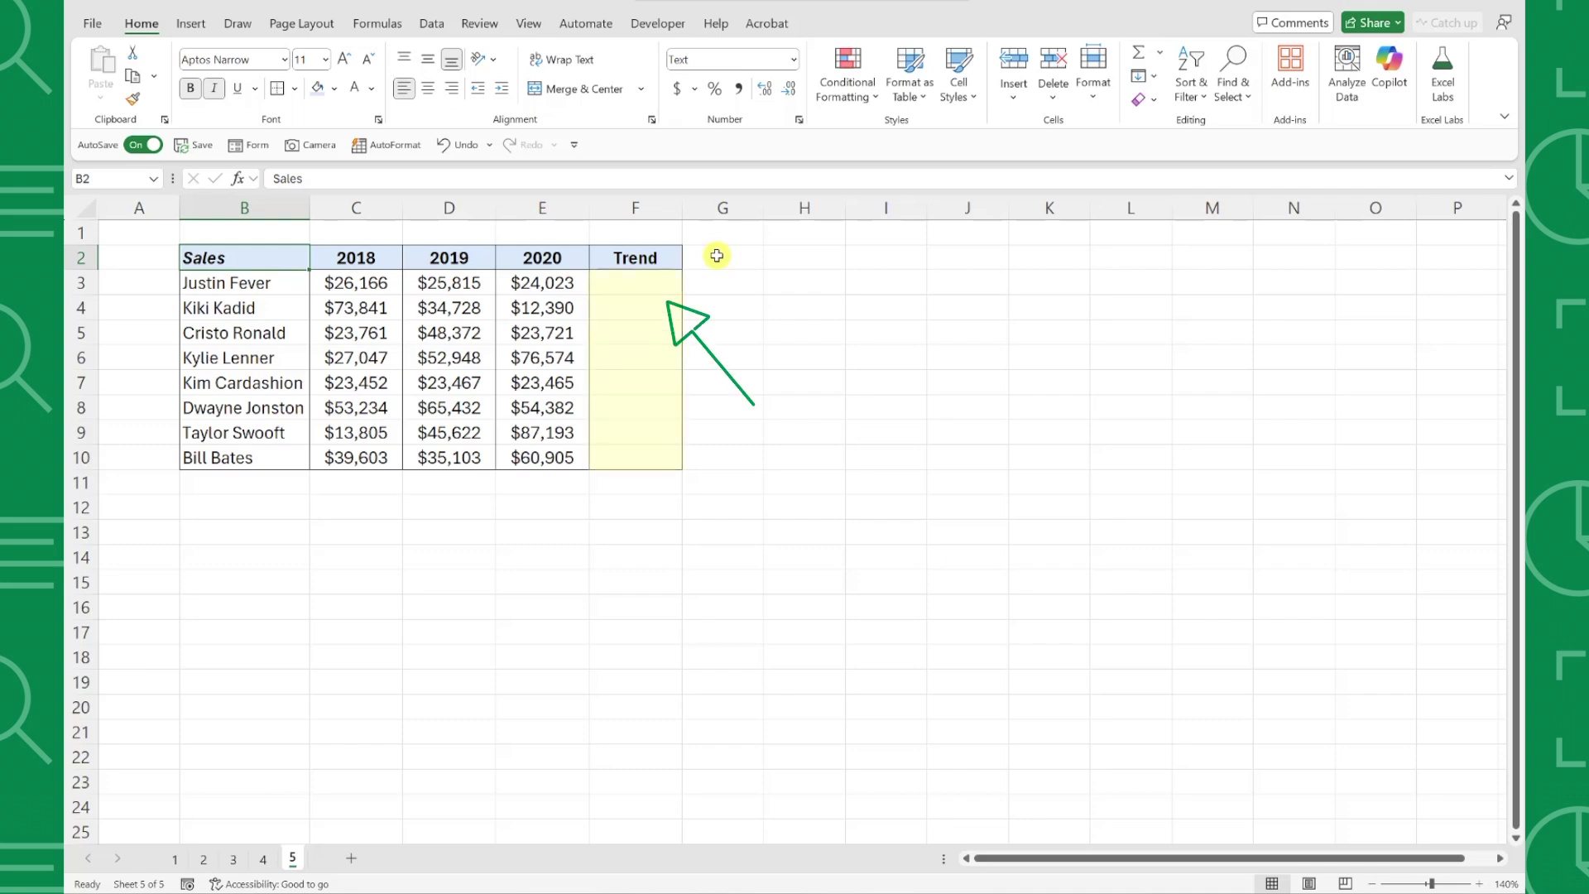
Step: Add line sparklines in F3:F10 drawn from the 2018–2020 sales in C3:E10
{"action": "left_click_drag", "start_coordinate": [655, 282], "coordinate": [635, 456]}
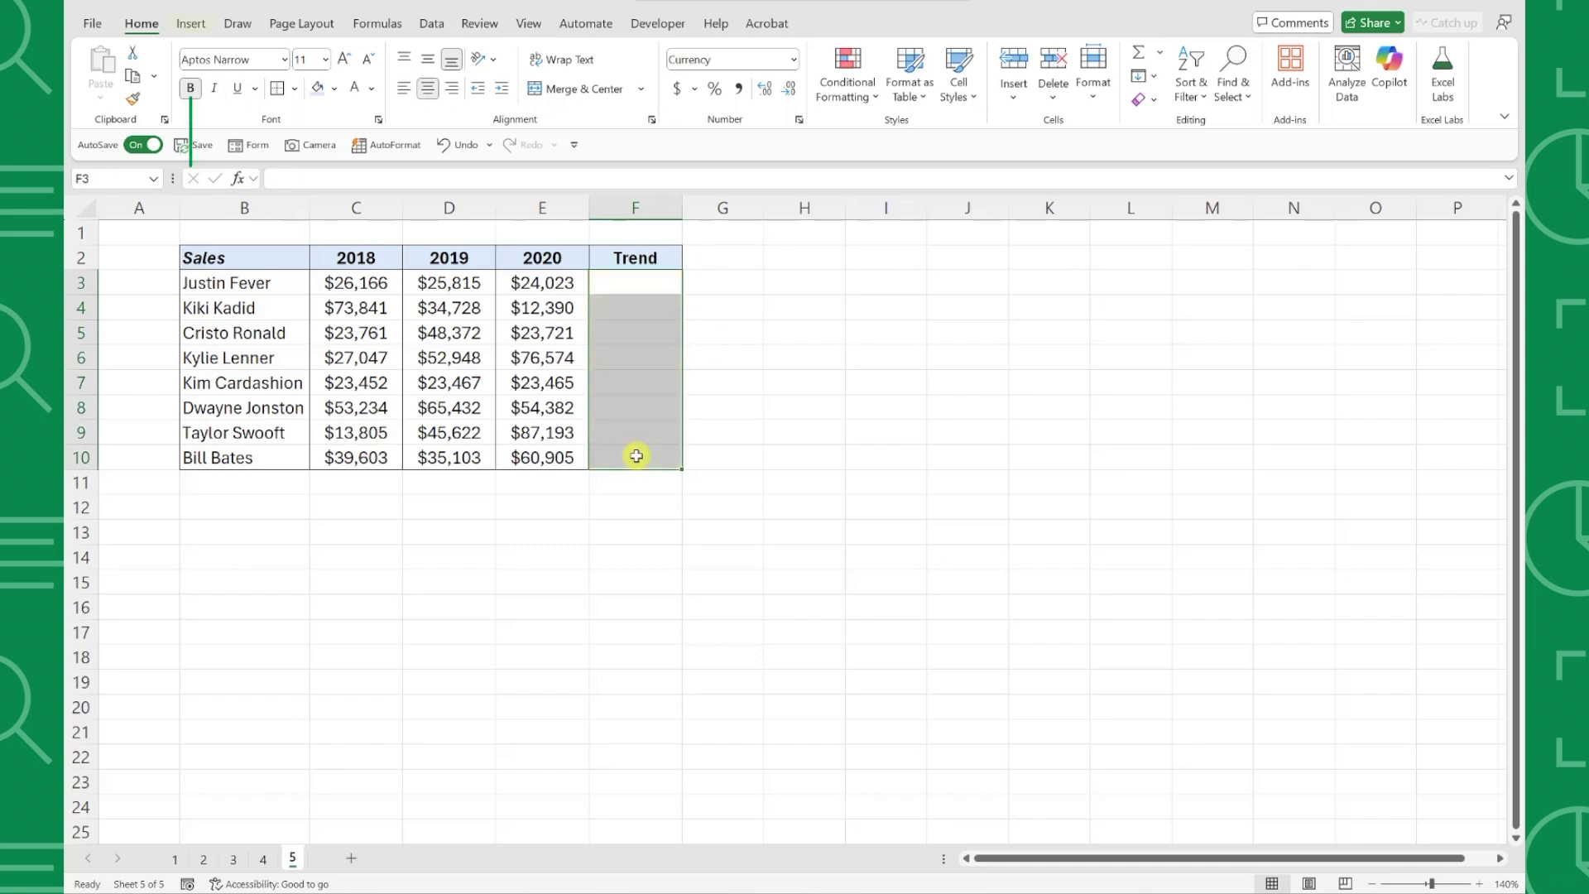
{"action": "left_click", "coordinate": [190, 23]}
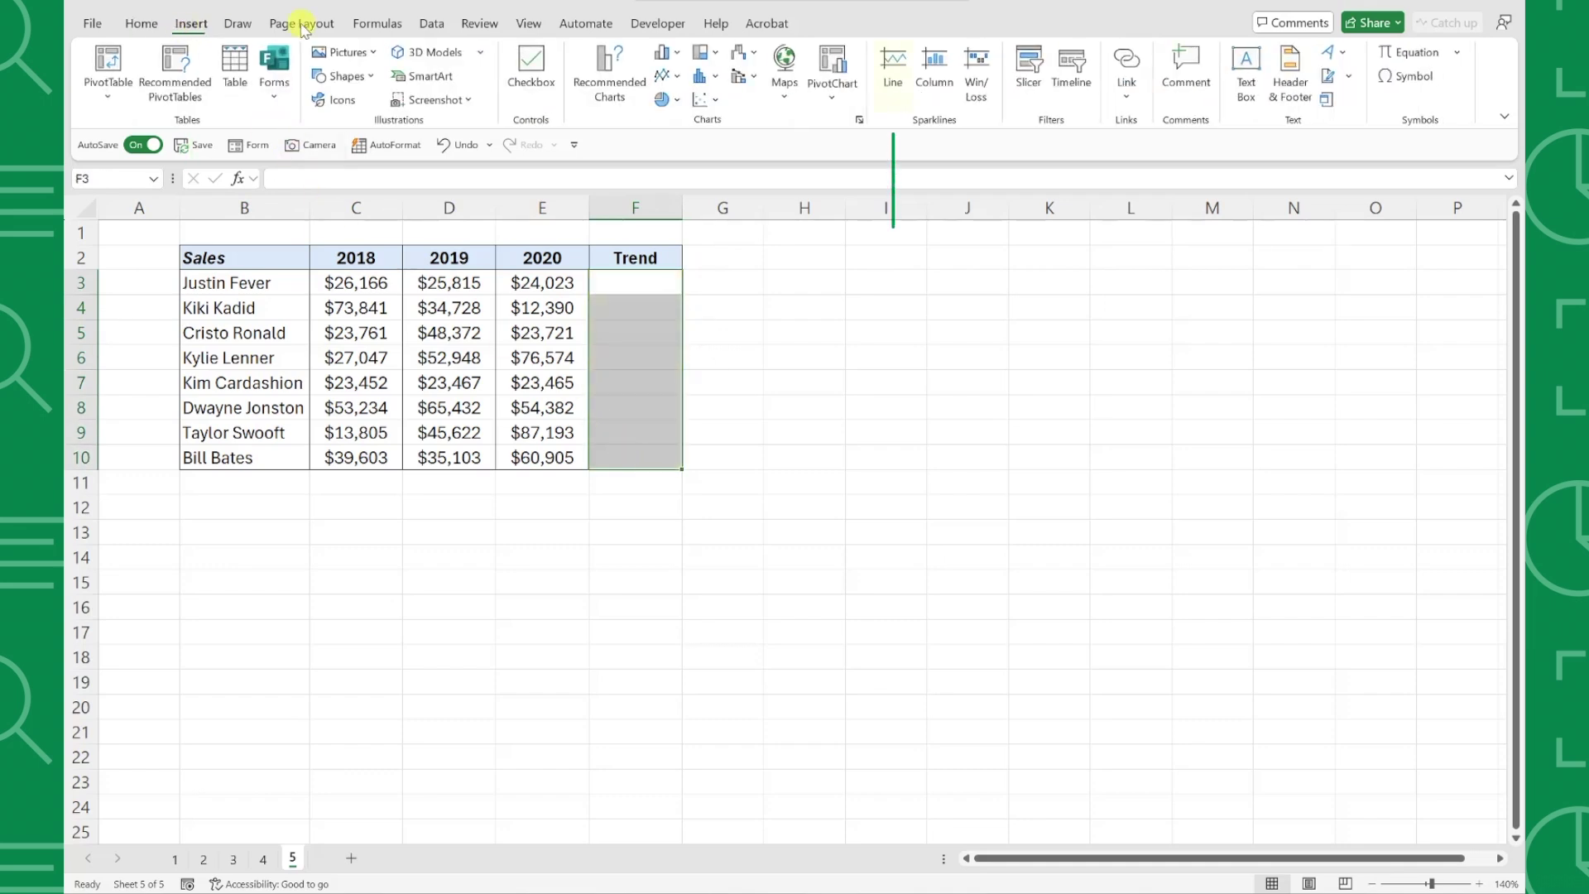
{"action": "left_click", "coordinate": [891, 71]}
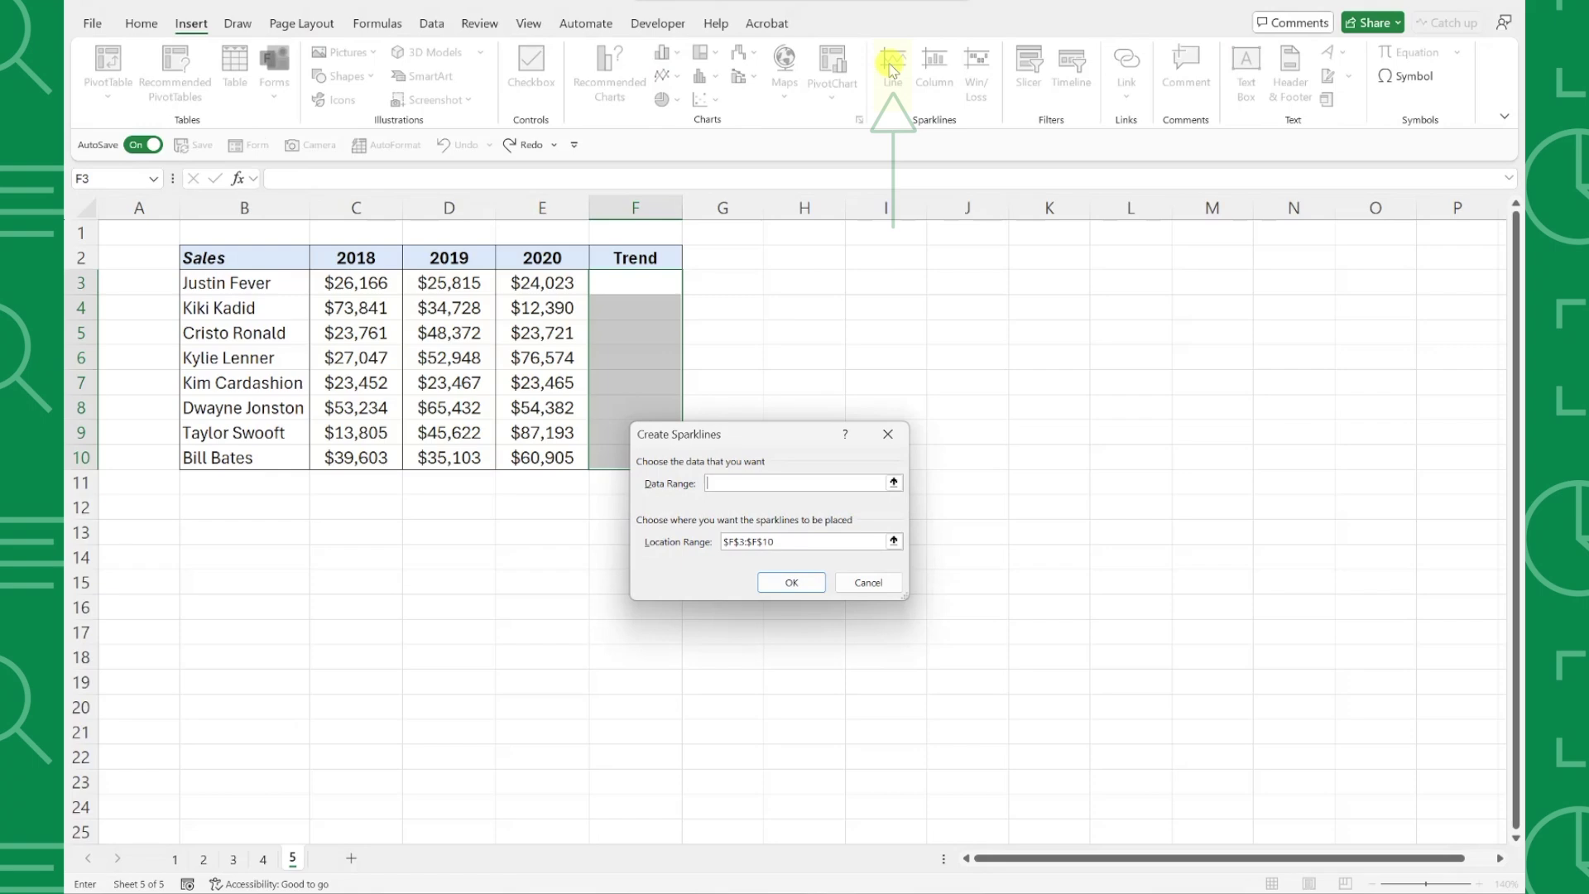
{"action": "left_click_drag", "start_coordinate": [355, 282], "coordinate": [544, 457]}
{"action": "left_click", "coordinate": [778, 580]}
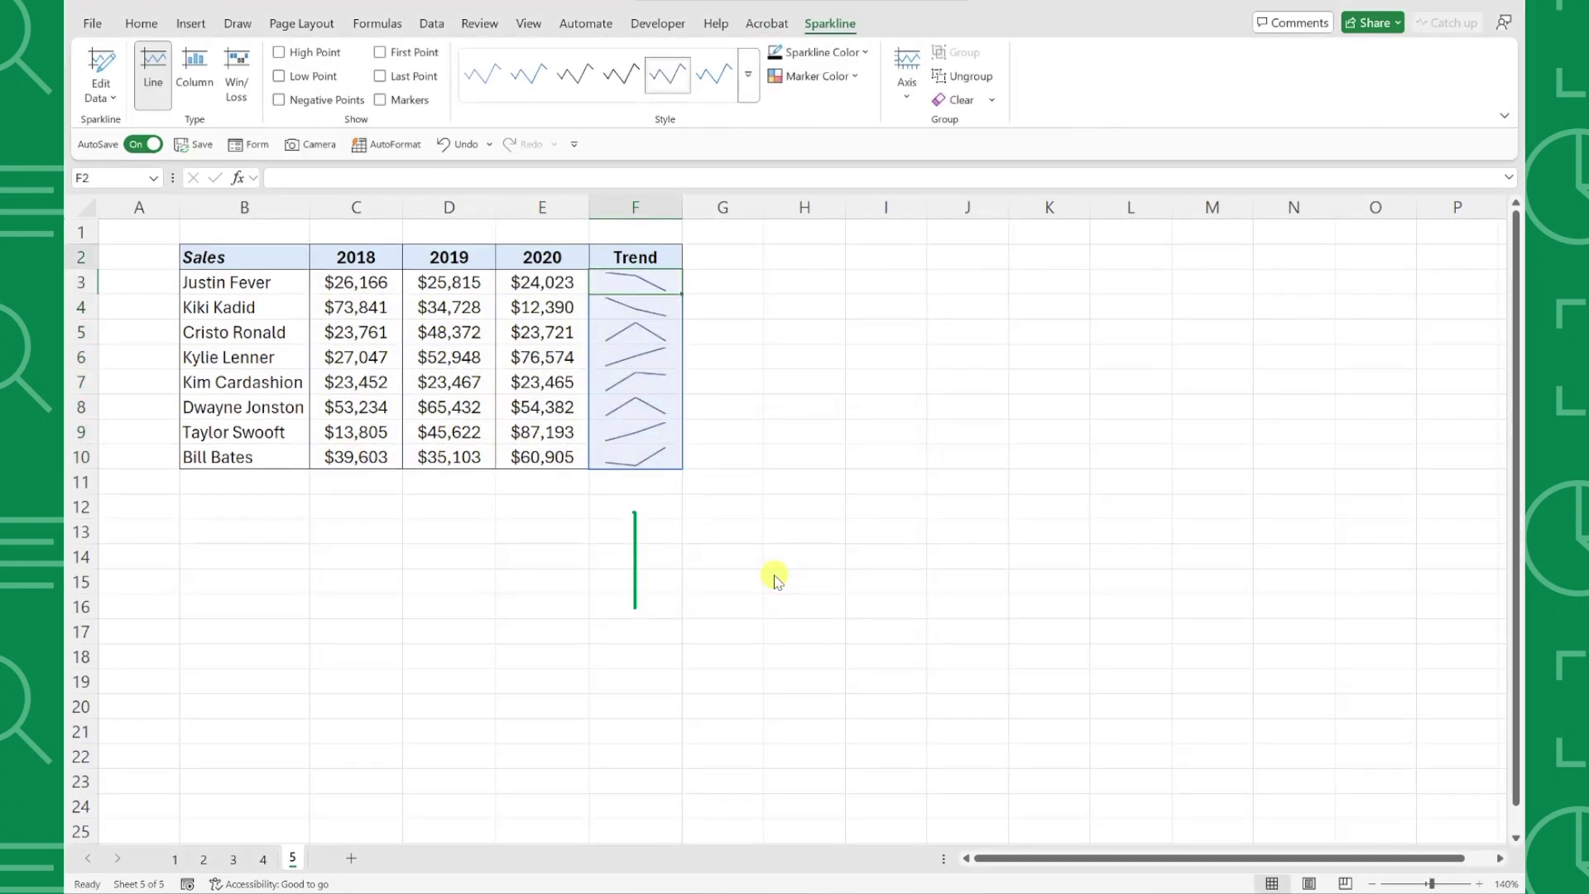
{"action": "key", "text": "Up"}
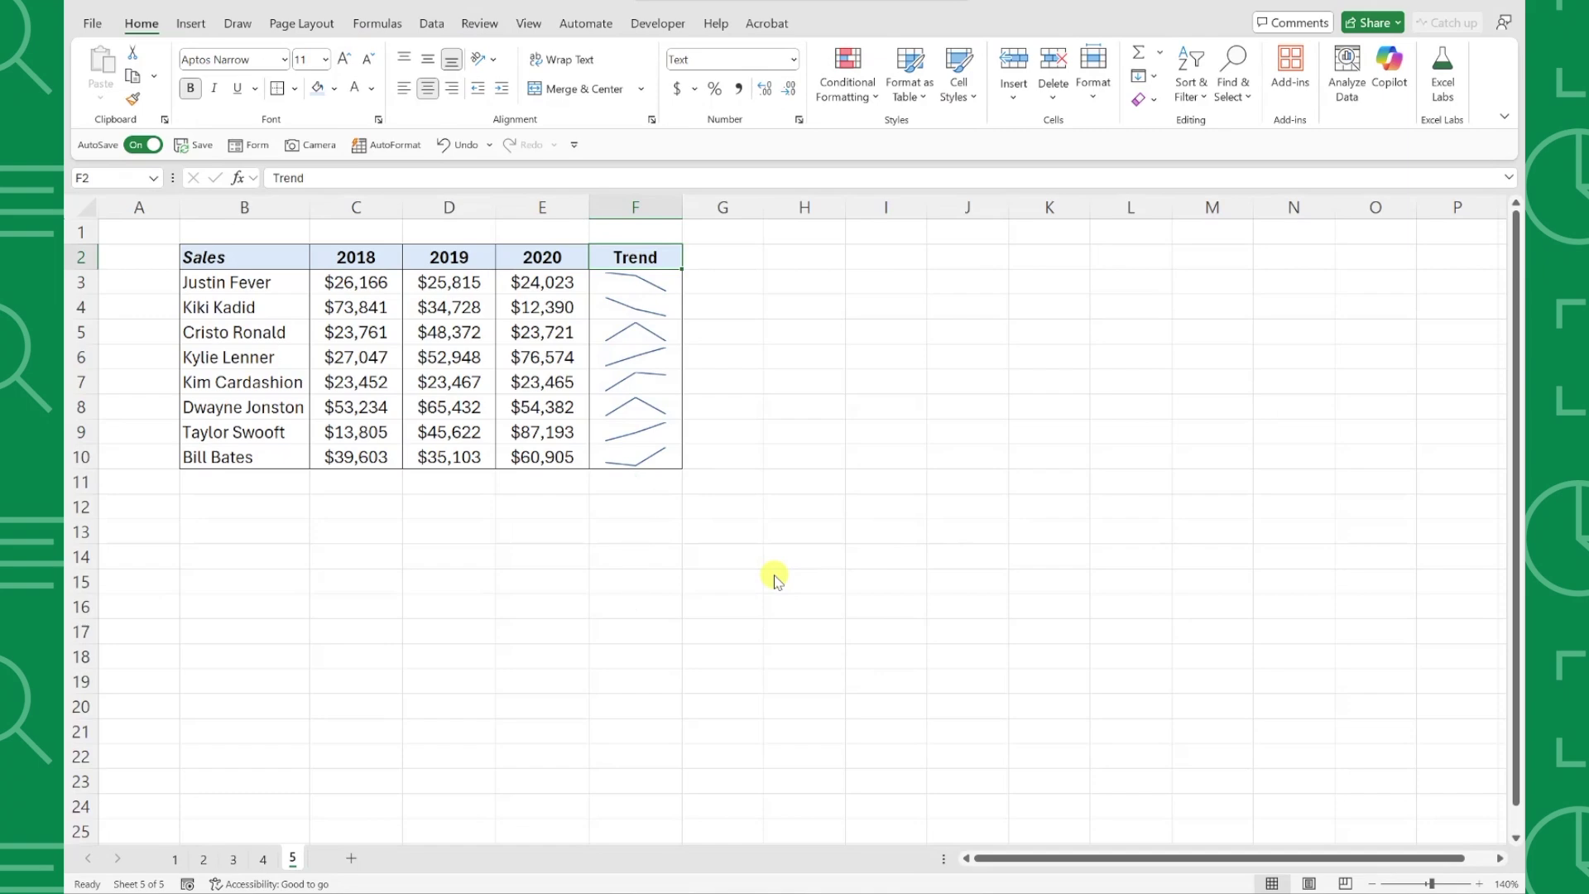